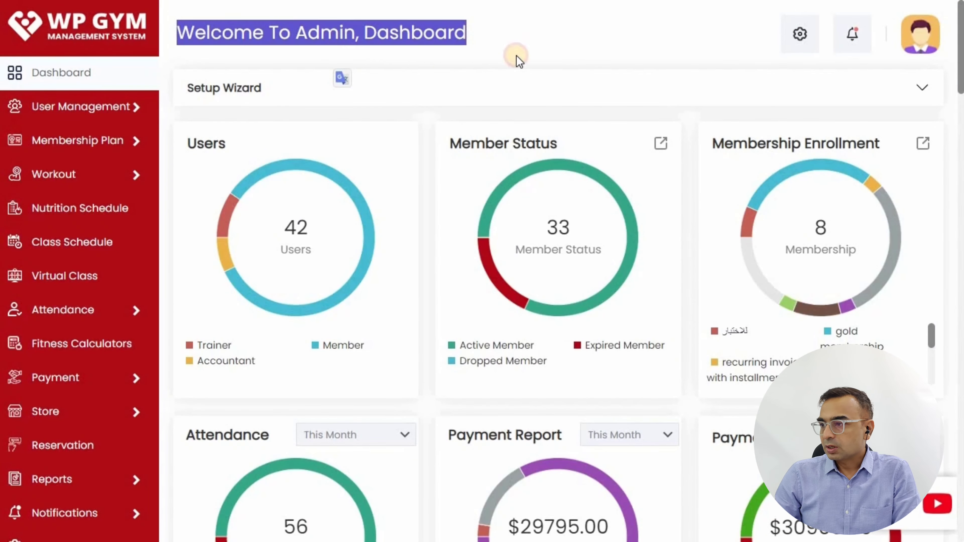
- Open the General Settings page from System Settings
click(523, 48)
scroll(38, 400, down, 10)
mouse_move(47, 487)
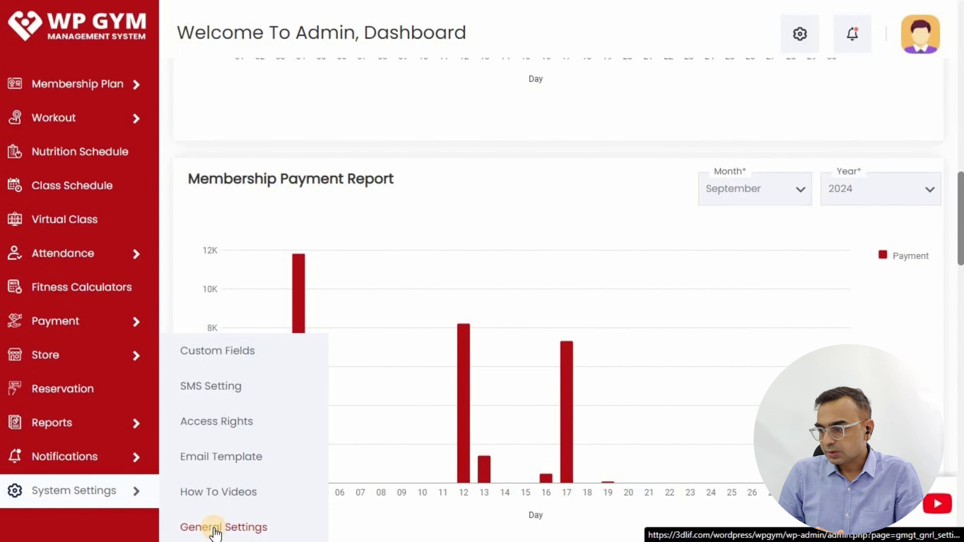
click(215, 529)
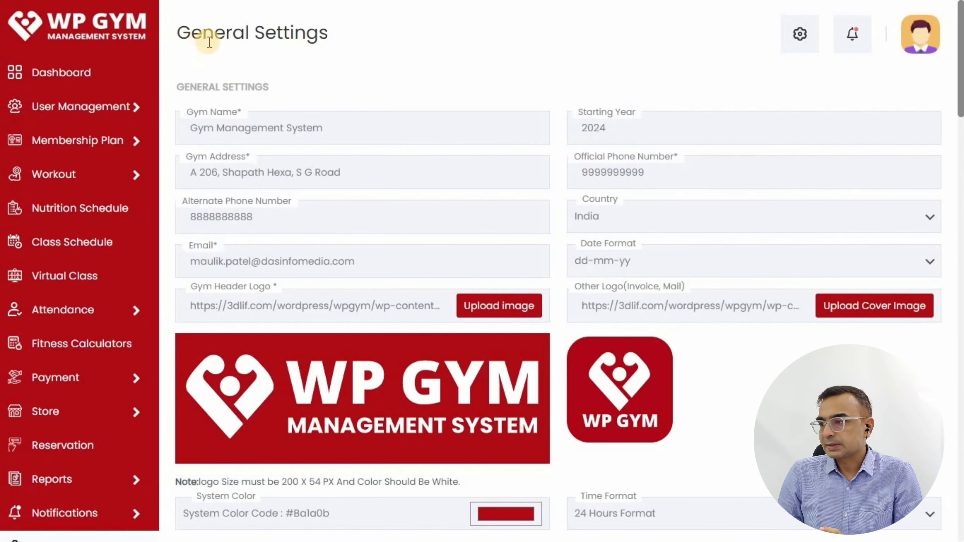
double_click(211, 38)
drag(210, 38, 486, 30)
click(486, 30)
scroll(554, 110, down, 10)
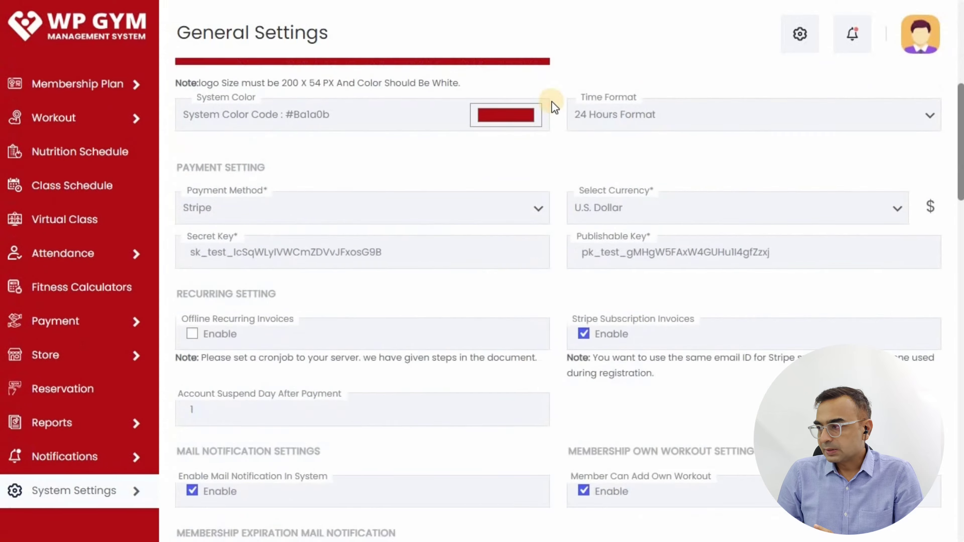
- Set the payment method to Stripe with U.S. Dollar as the currency
drag(185, 75, 344, 71)
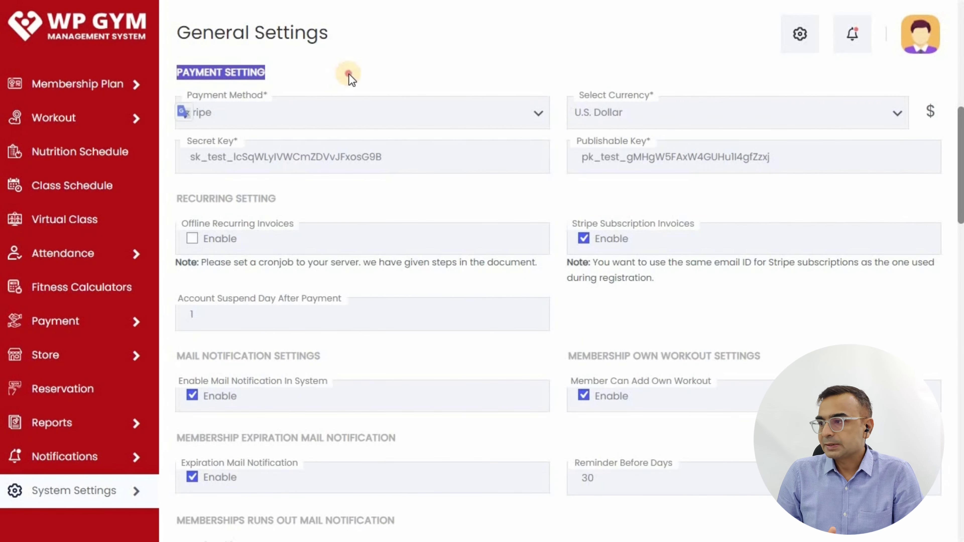
click(205, 115)
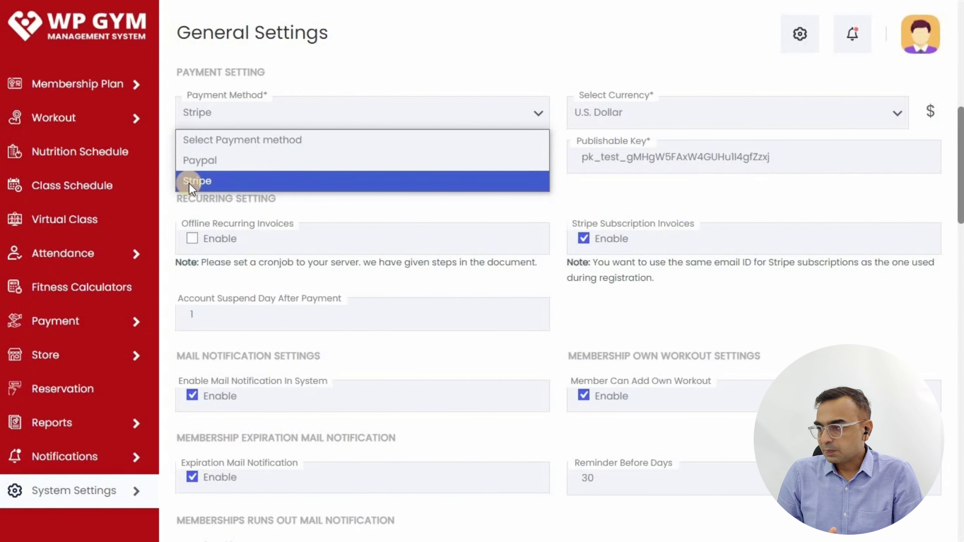
click(201, 180)
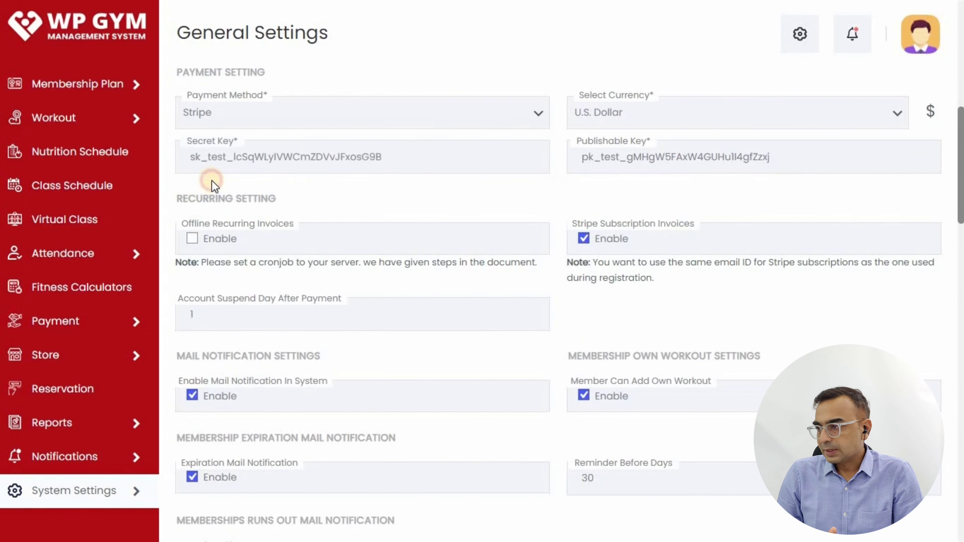
click(640, 121)
click(609, 509)
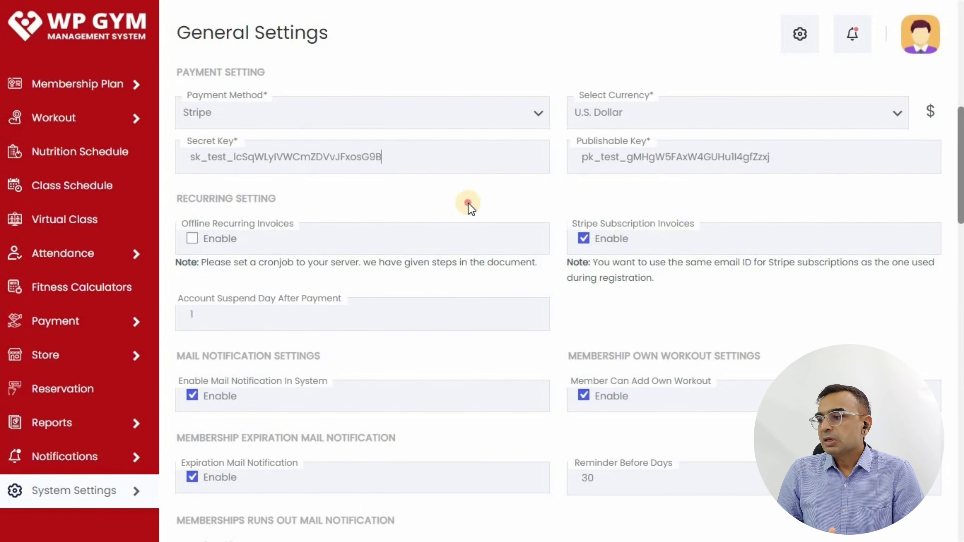
double_click(586, 142)
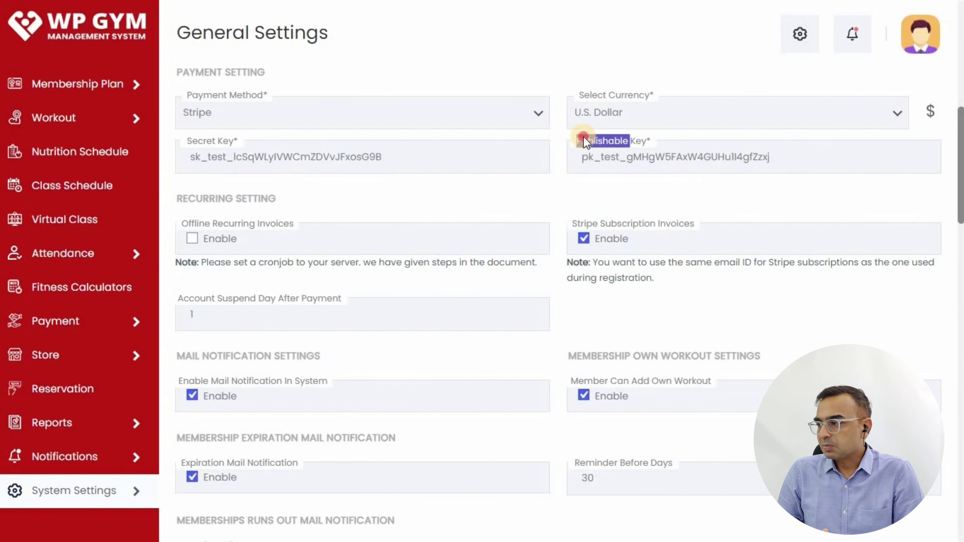
click(819, 158)
click(449, 196)
- Enable Stripe Subscription Invoices in place of offline recurring invoices
drag(185, 200, 302, 209)
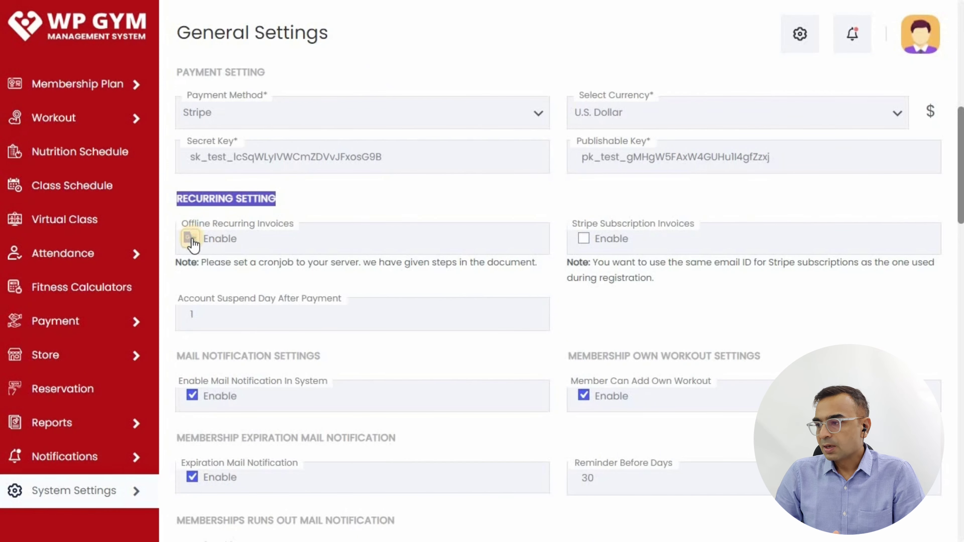
click(192, 239)
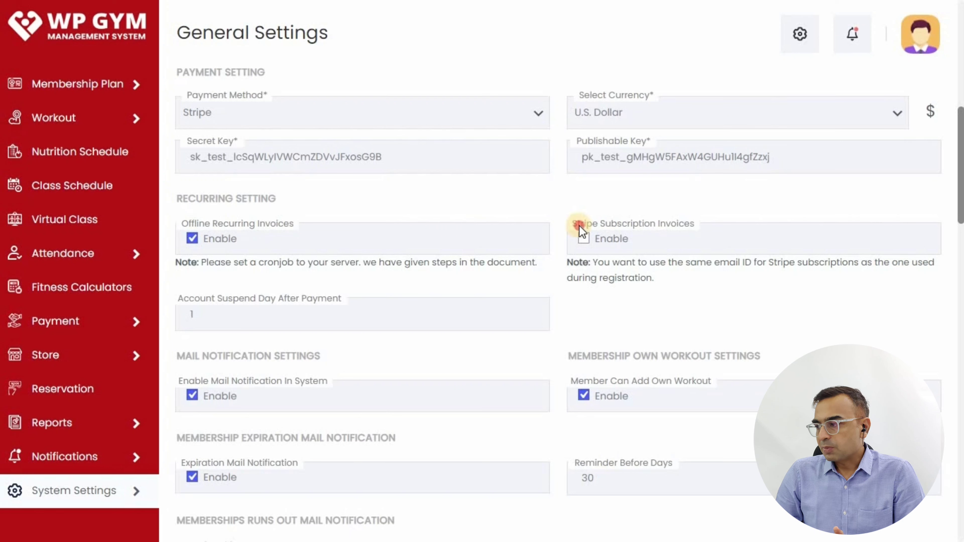
drag(572, 224, 694, 226)
click(701, 218)
click(583, 242)
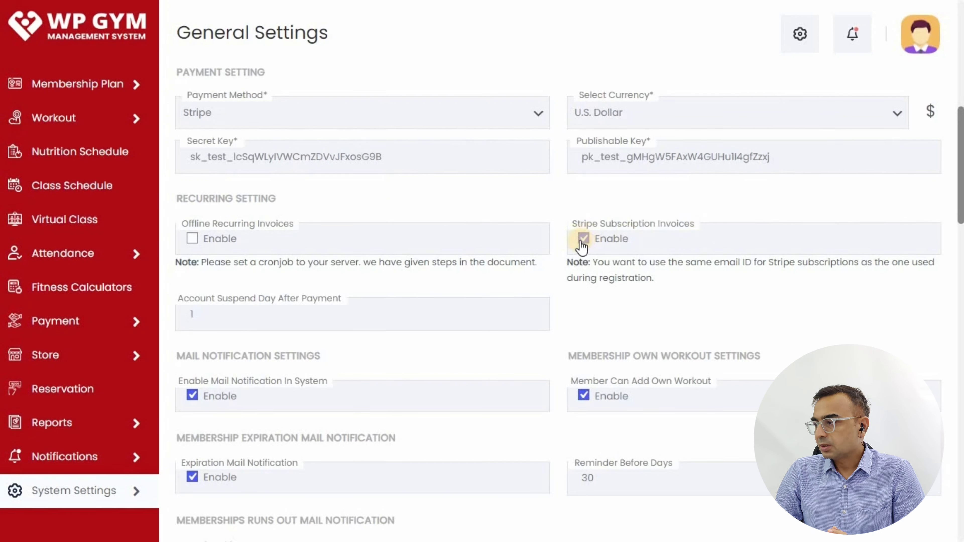
- Save the general settings and confirm the settings-updated notice
scroll(572, 306, down, 15)
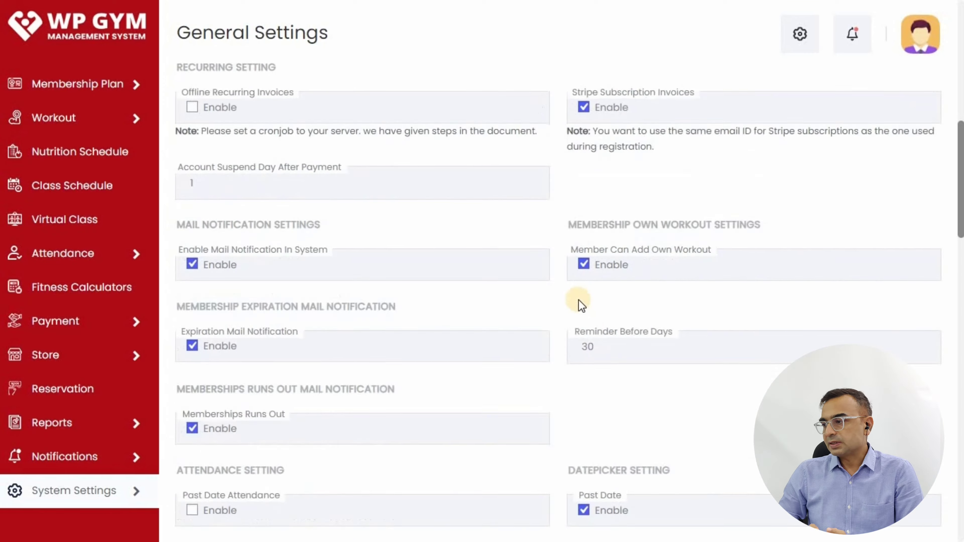
scroll(570, 307, down, 3)
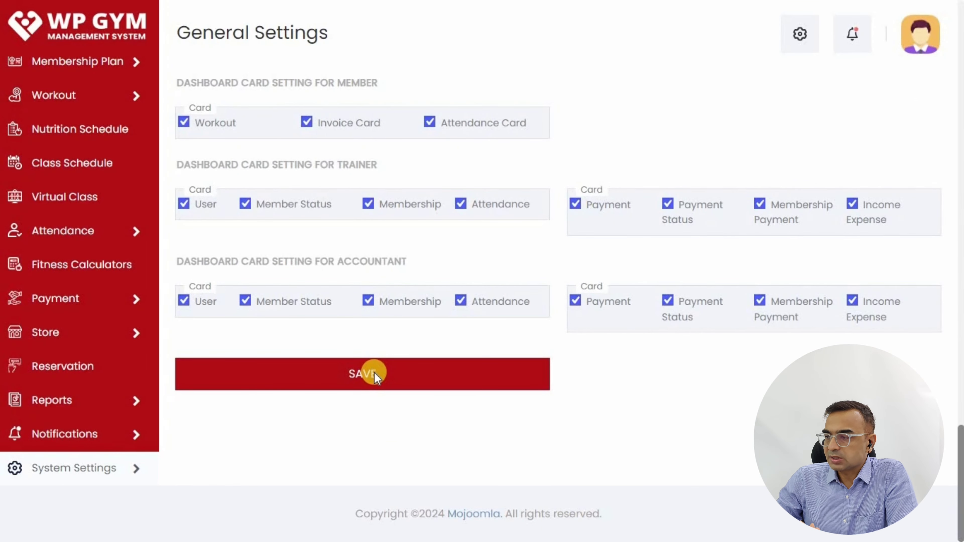
click(375, 374)
triple_click(216, 82)
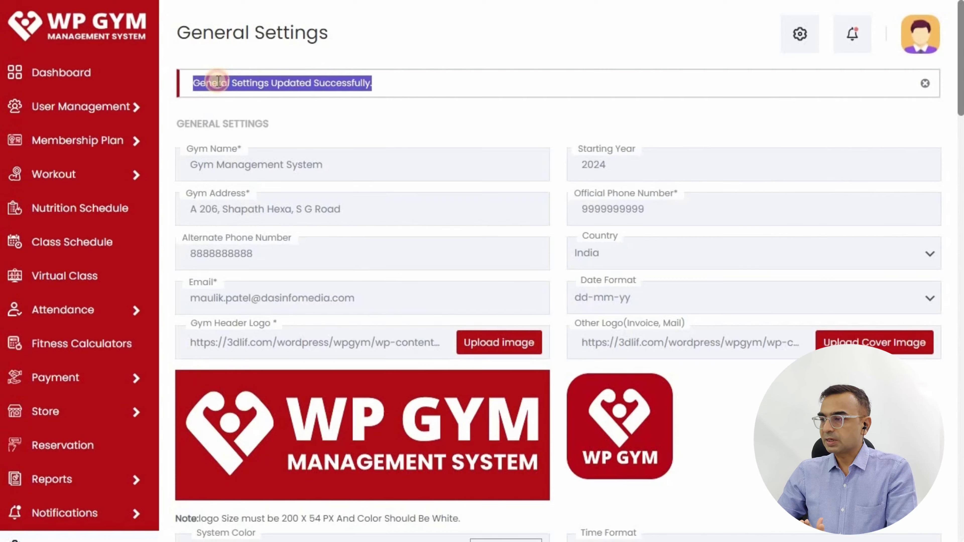
click(387, 108)
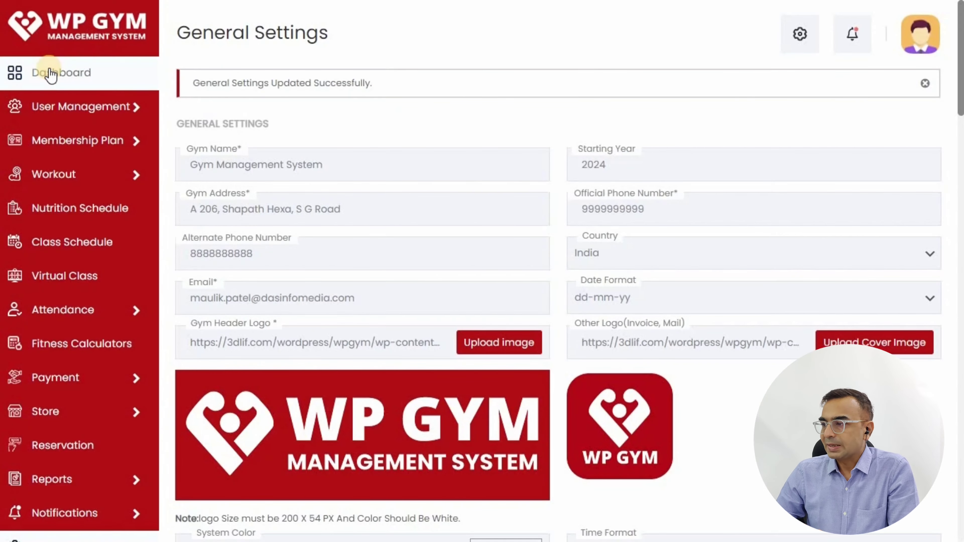
- Start a new webhook endpoint from Developers > Webhooks
click(96, 73)
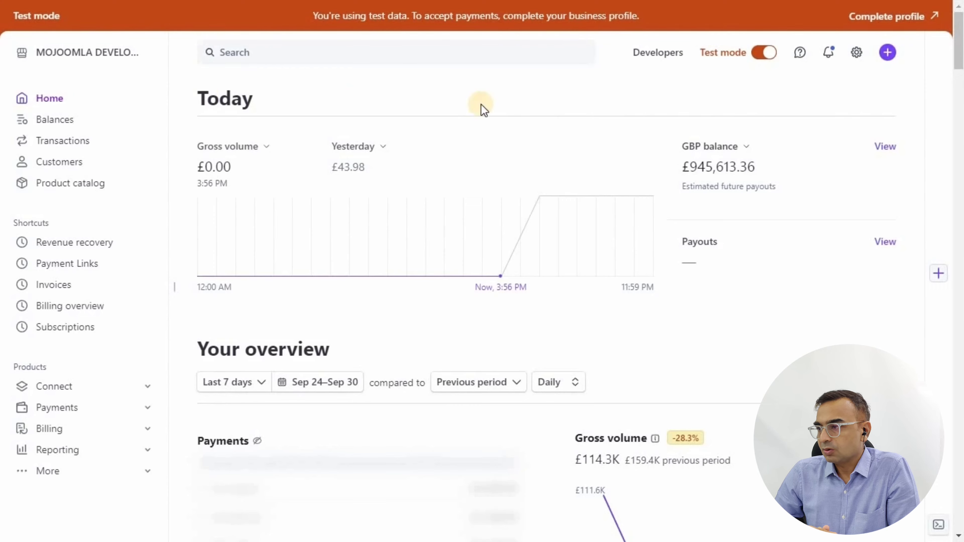
click(648, 57)
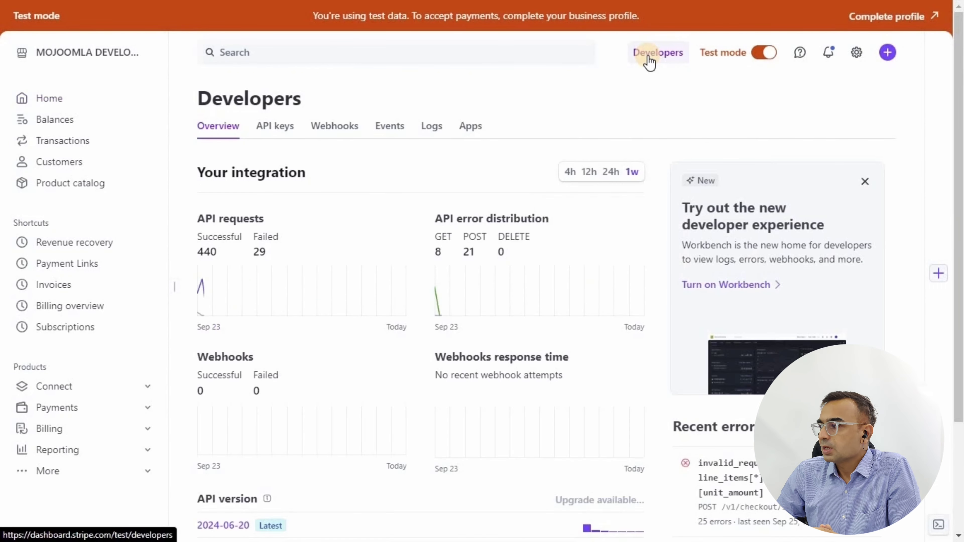
click(334, 140)
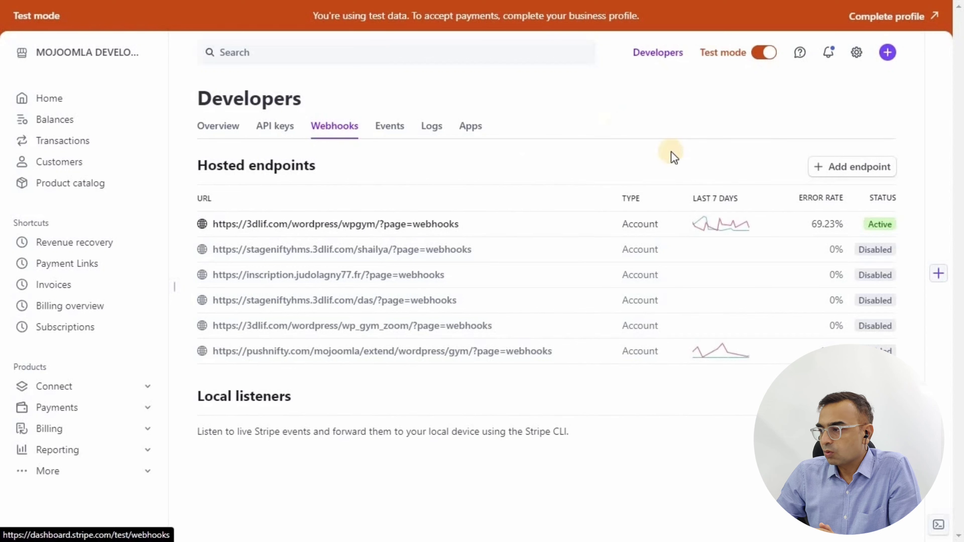
click(849, 167)
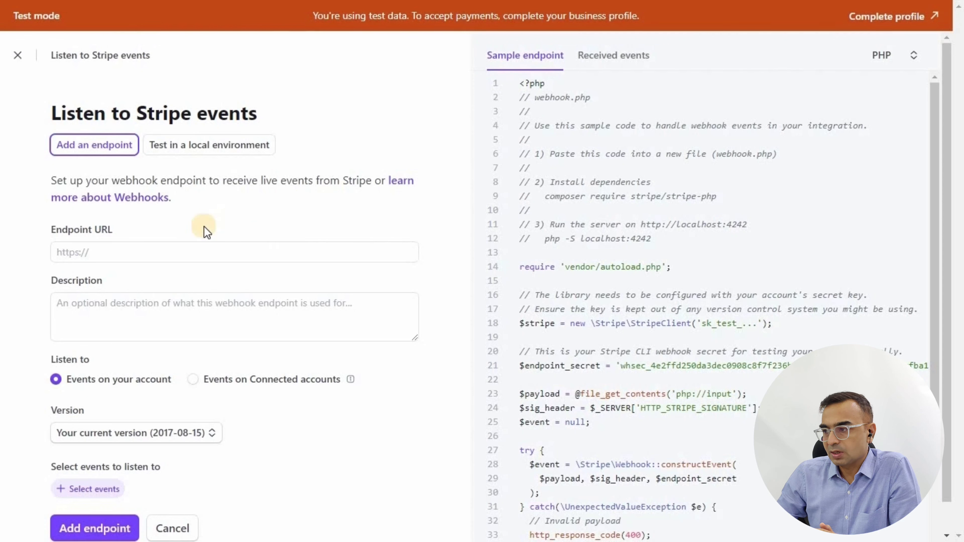
- Paste the gym site's ?page=webhooks URL and describe it as 'This is stripe link'
click(154, 252)
text(http://pushnifty.com/mojoomla/extend/wordpress/gym)
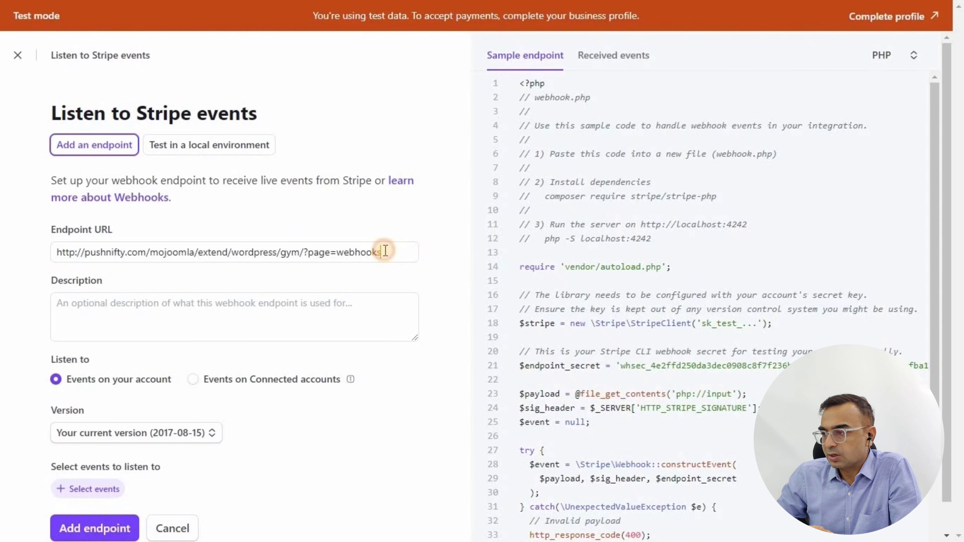
key(ctrl+a)
click(466, 238)
click(133, 308)
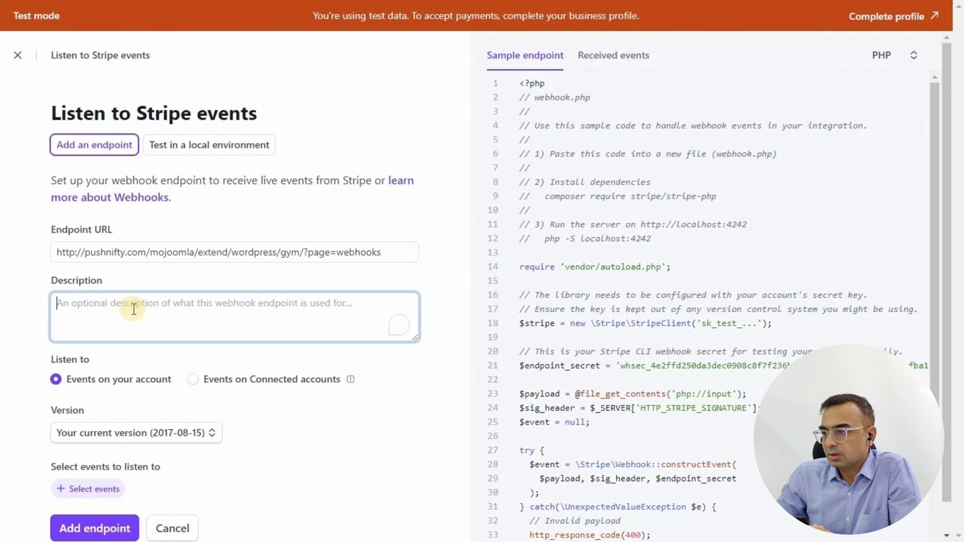
text(This is stripe)
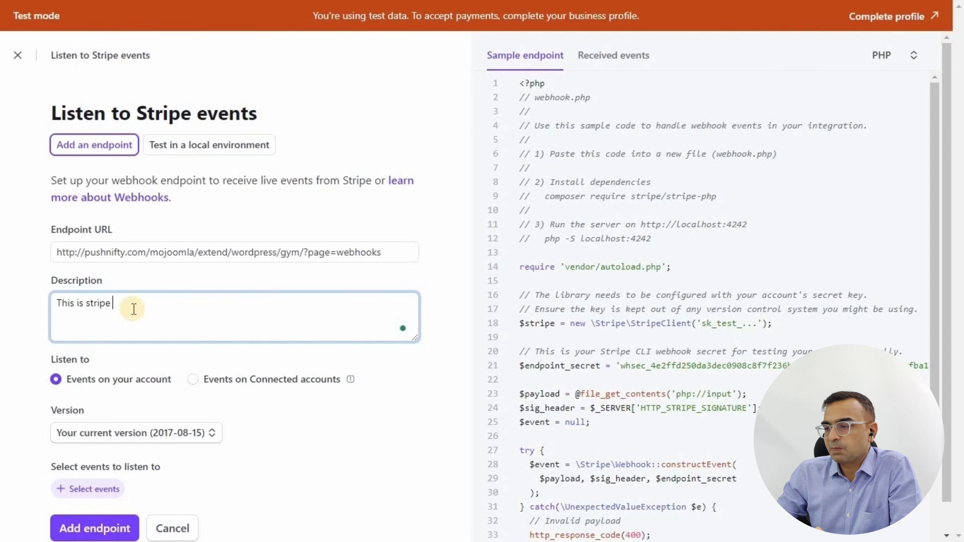
text( link)
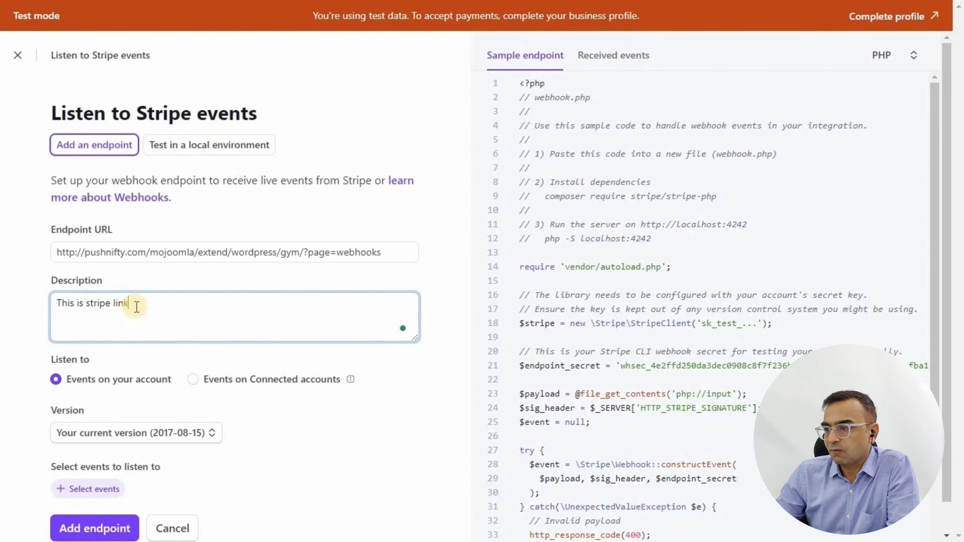
click(444, 300)
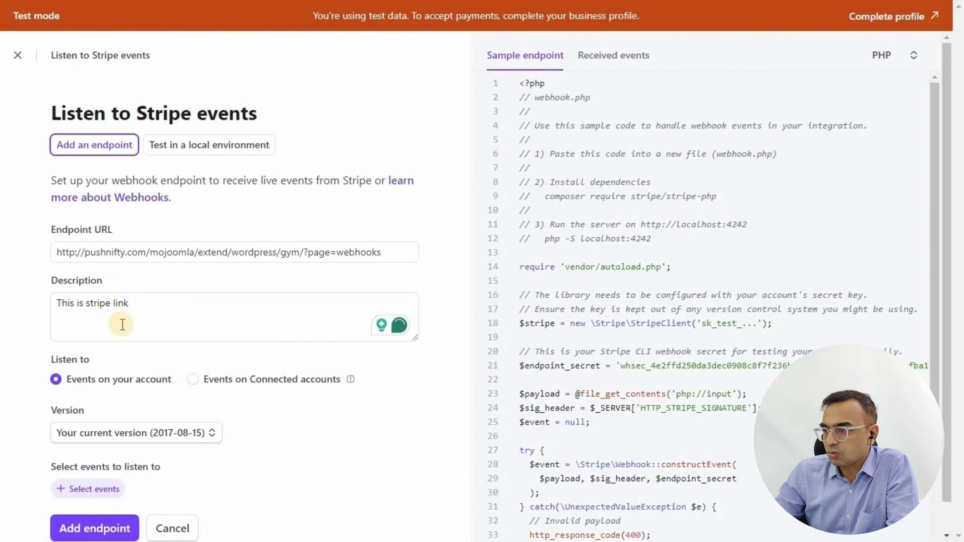
scroll(161, 374, down, 1)
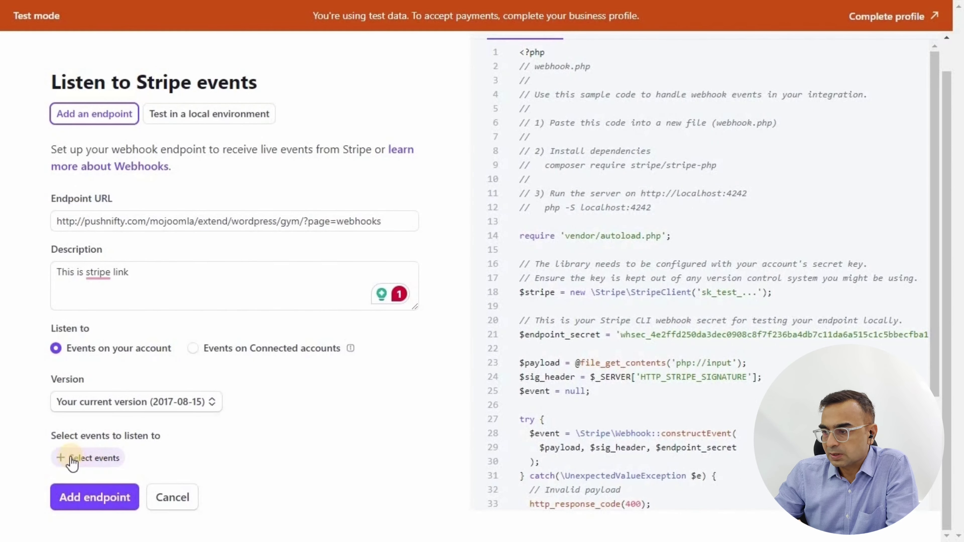
- Select only the invoice.payment_succeeded event and add the webhook endpoint
click(99, 462)
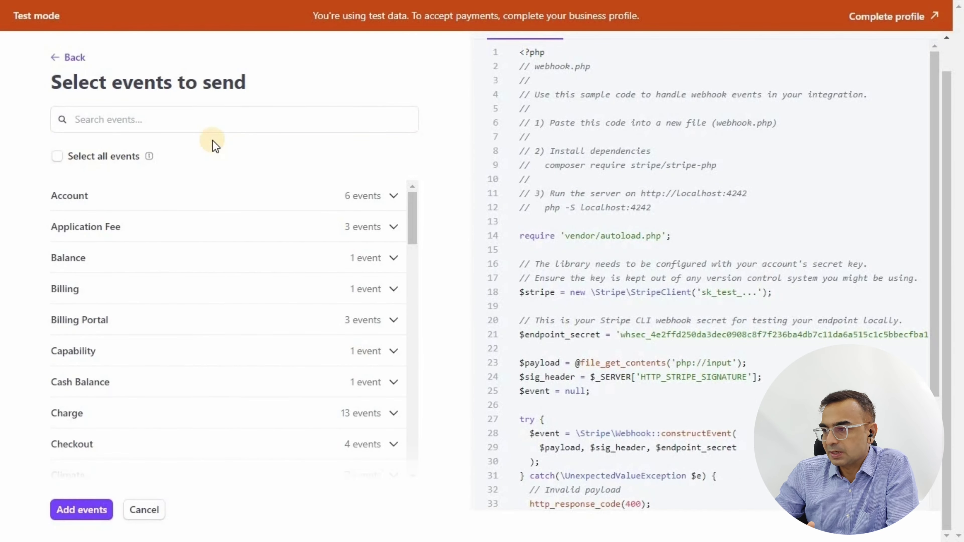
click(165, 123)
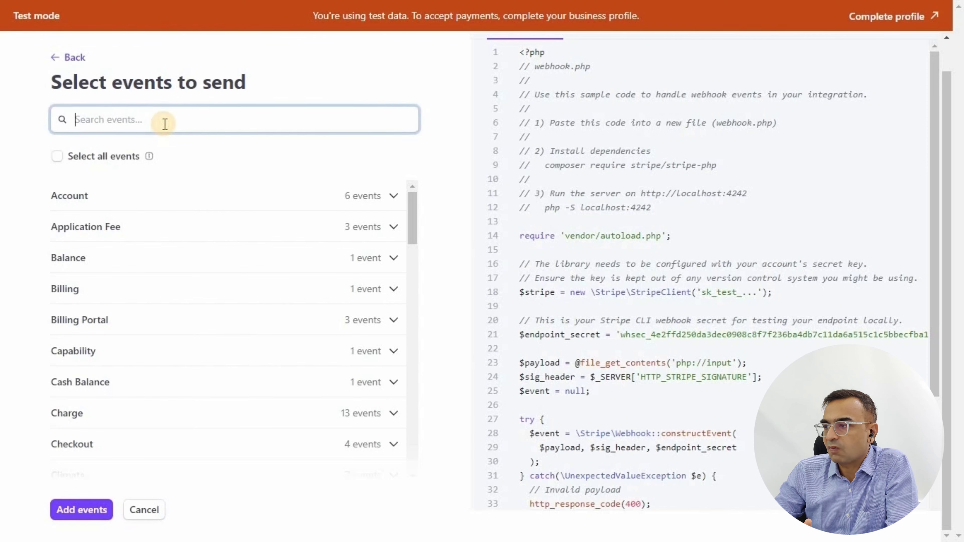
text(invoice.payment_succeeded)
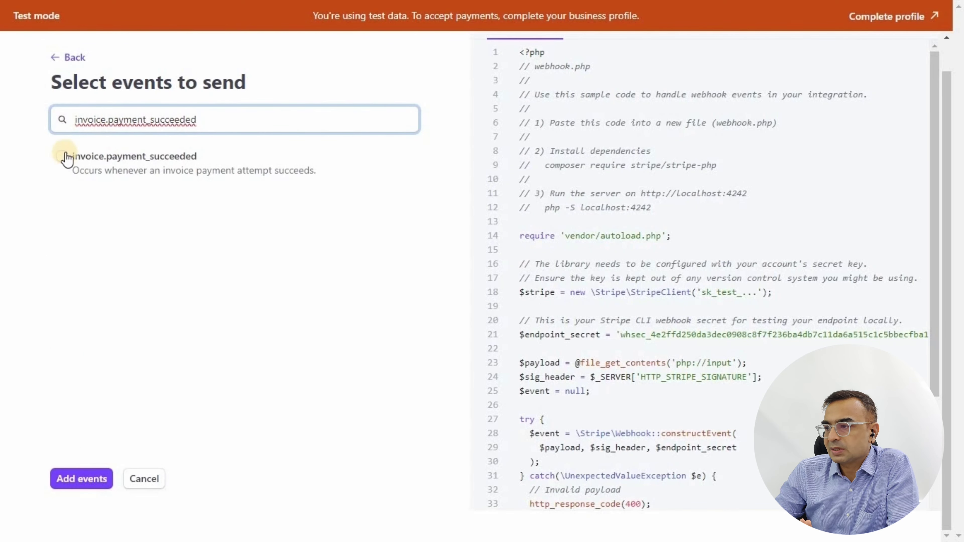
click(62, 156)
click(73, 488)
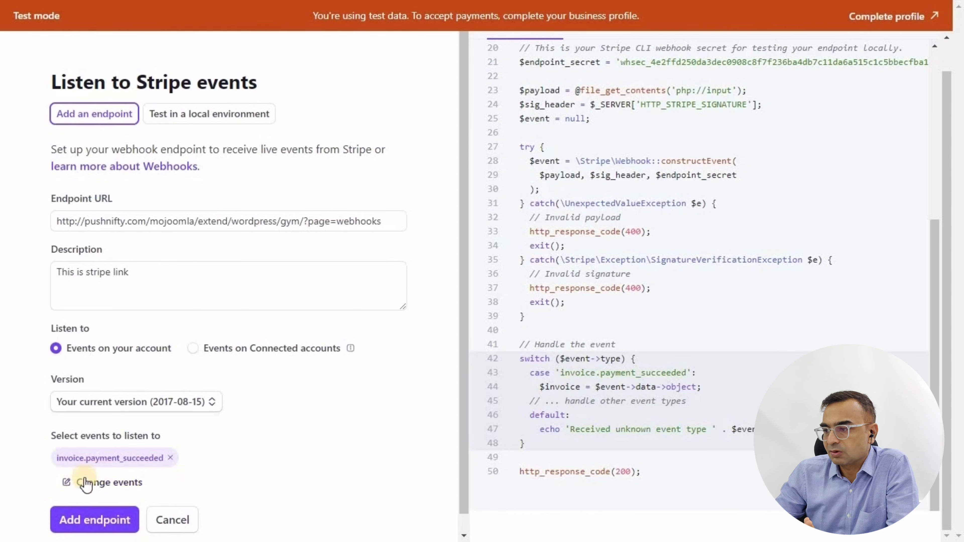
click(100, 524)
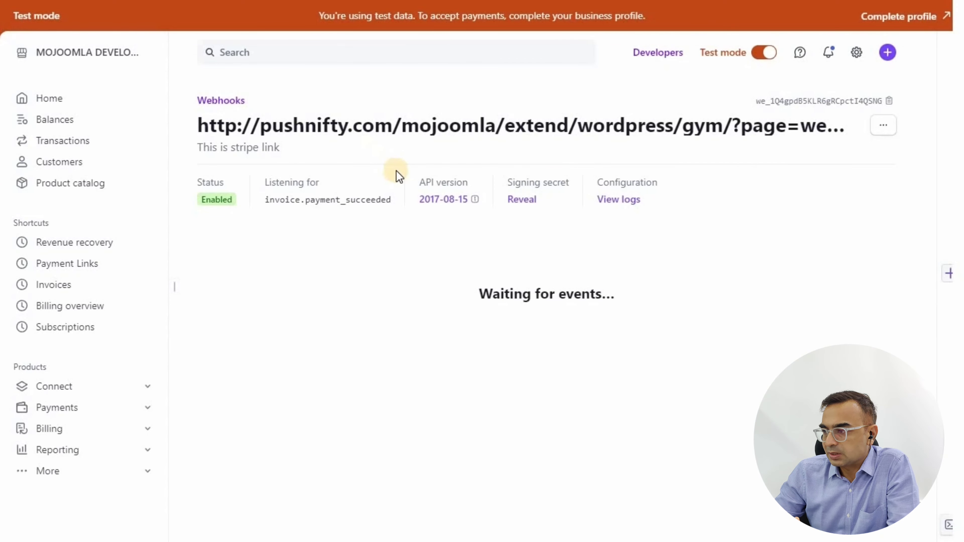
- Start a product named Stripe recurring Subscription, described as 'One time payment'
click(53, 194)
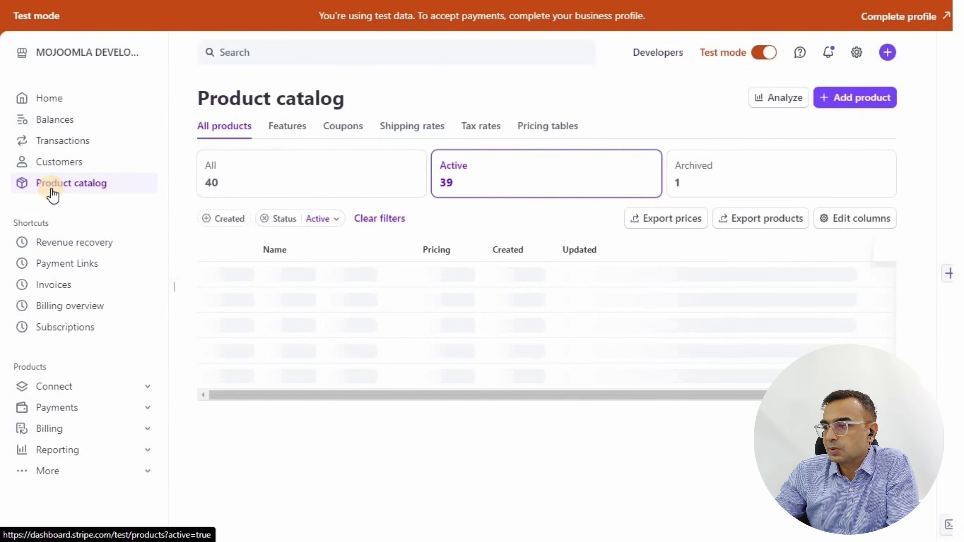
click(868, 107)
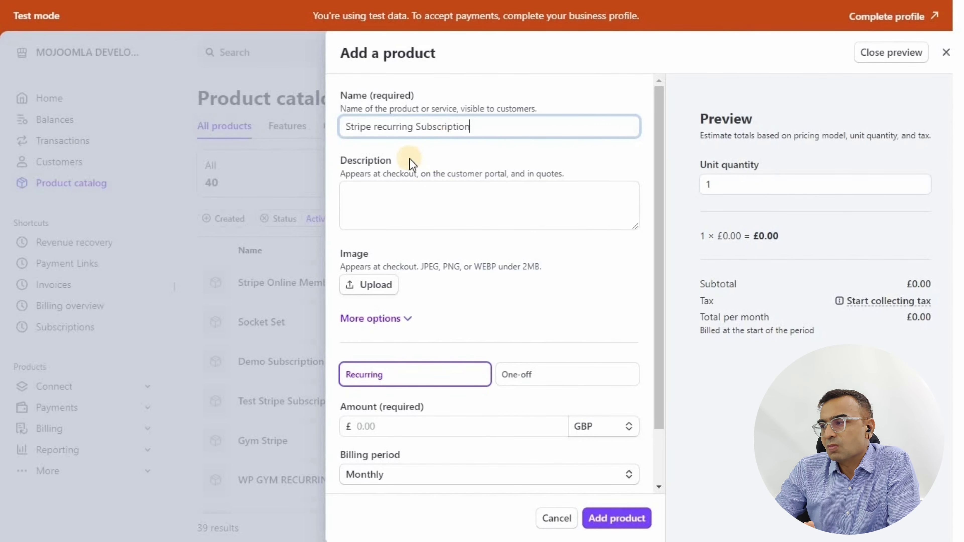
click(378, 195)
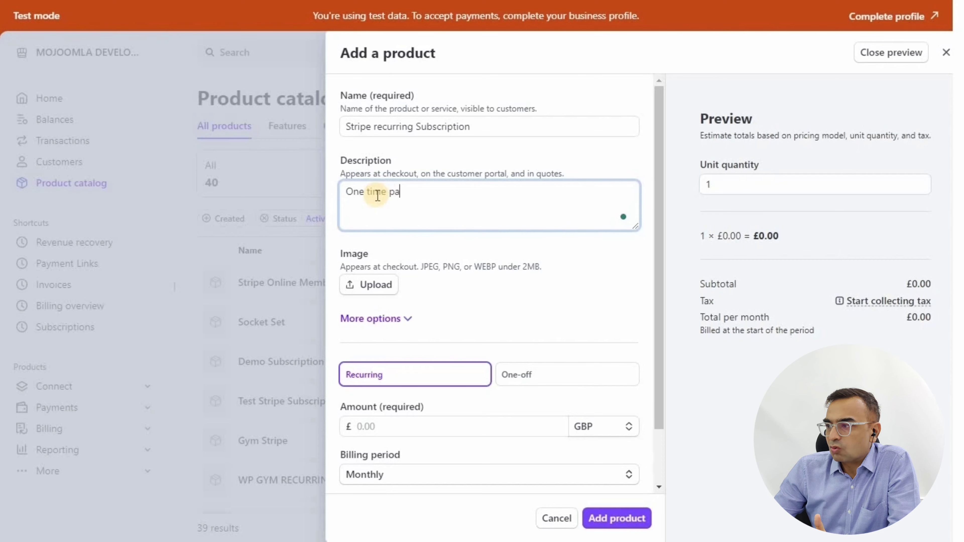
click(594, 261)
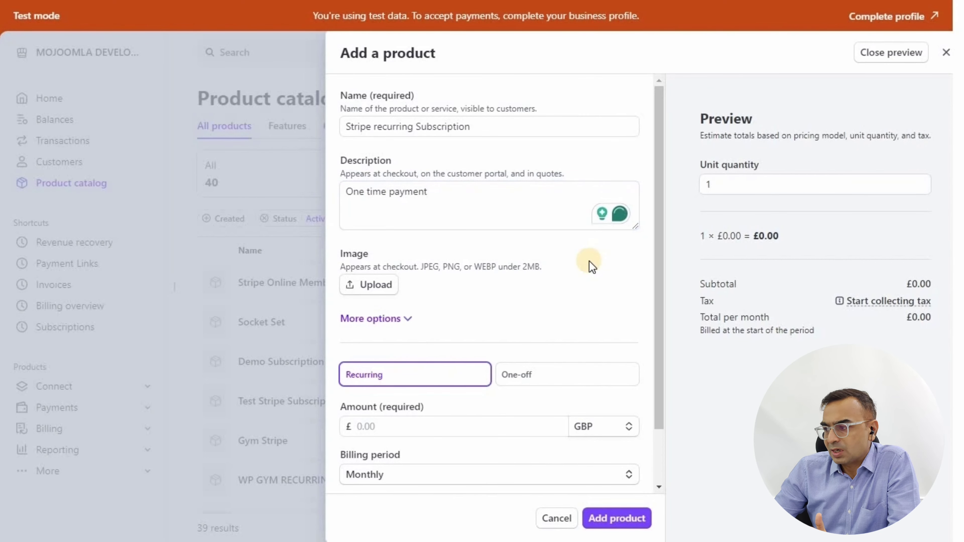
scroll(587, 261, down, 2)
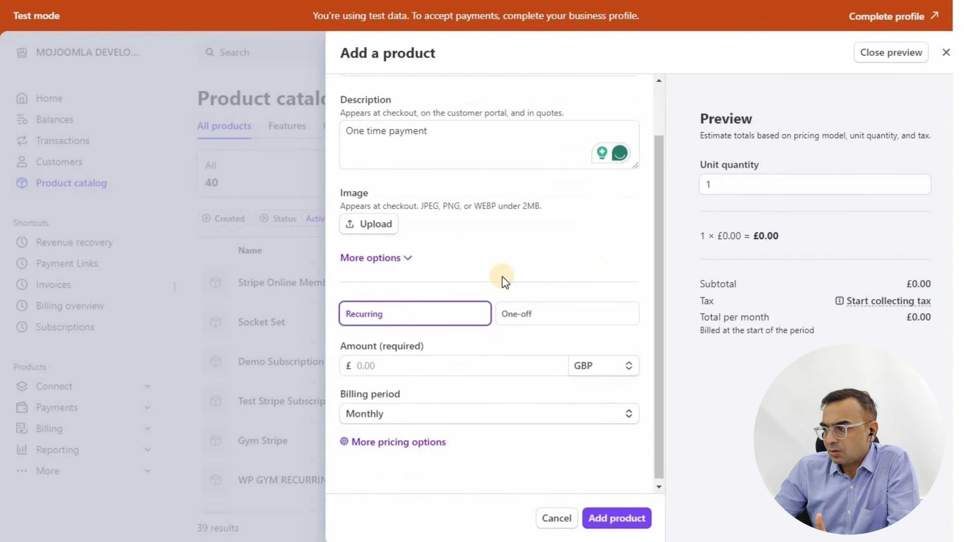
- Price it as a one-off $1,000 USD charge and create the product
click(541, 320)
click(394, 411)
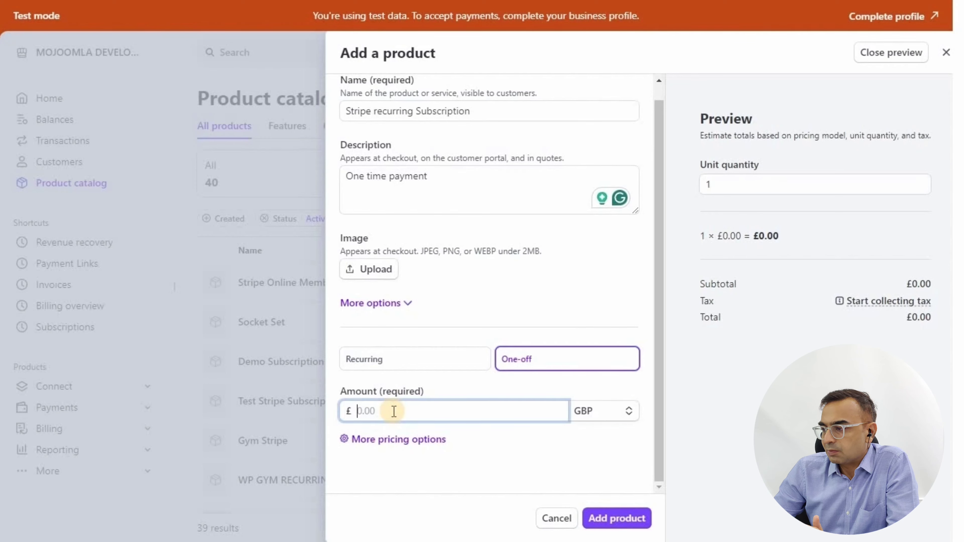
text(1,000)
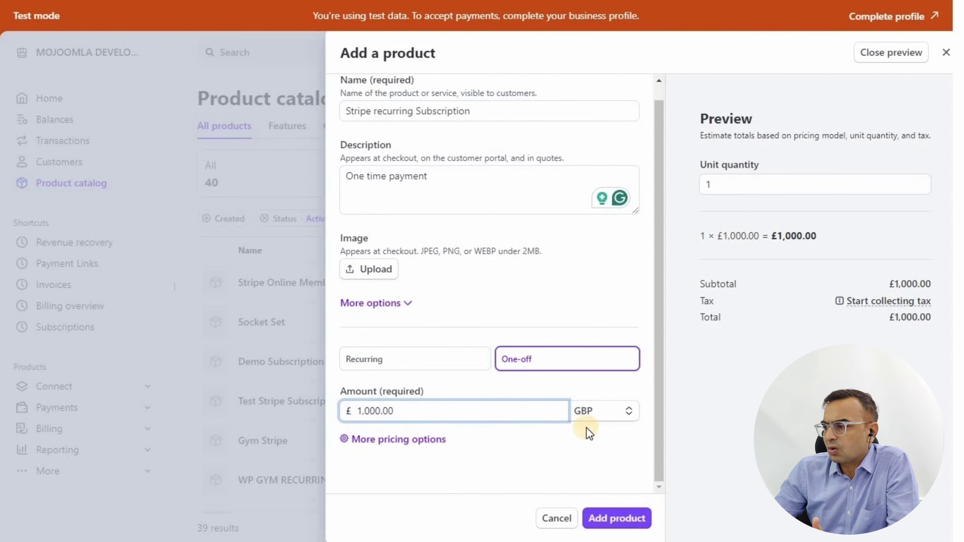
click(594, 420)
click(602, 462)
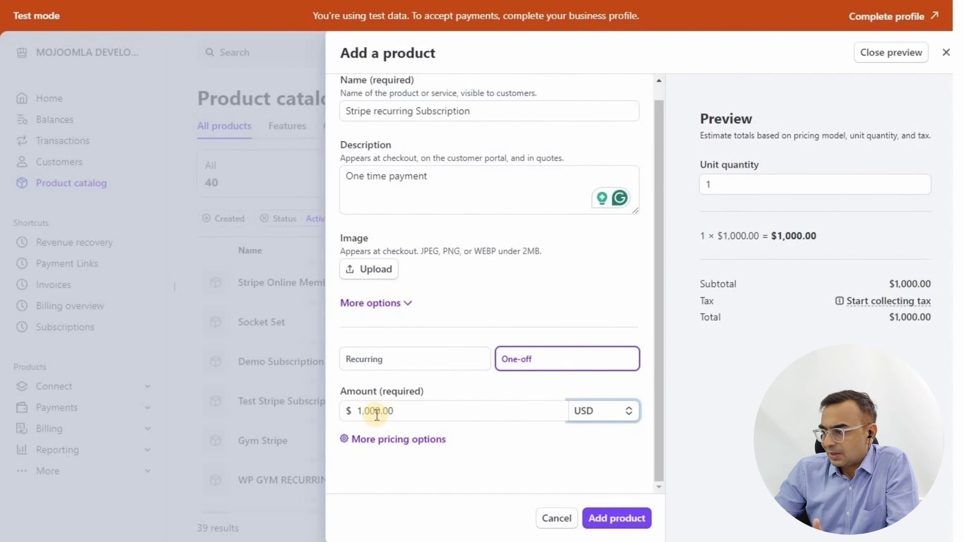
click(617, 518)
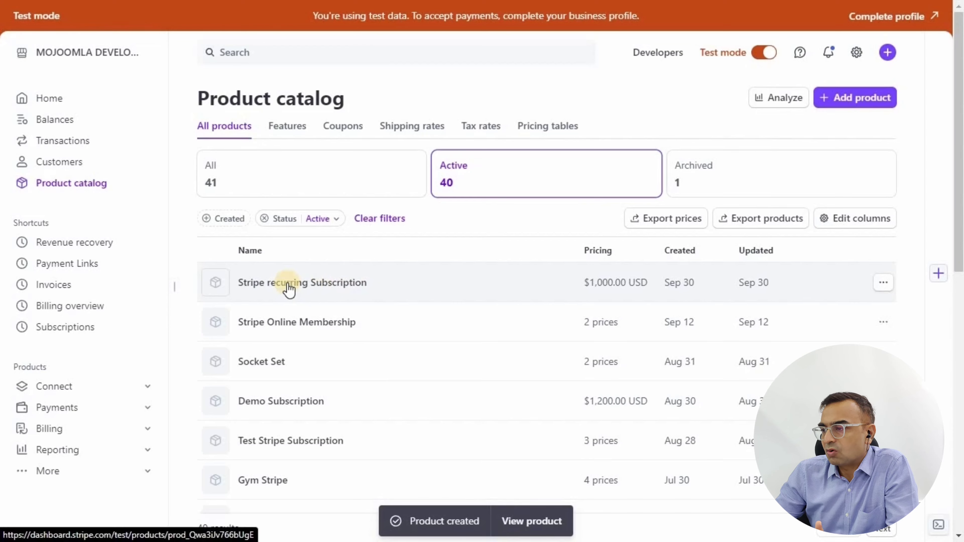
- Add a new 100.00 USD price to the Stripe recurring Subscription product
click(333, 282)
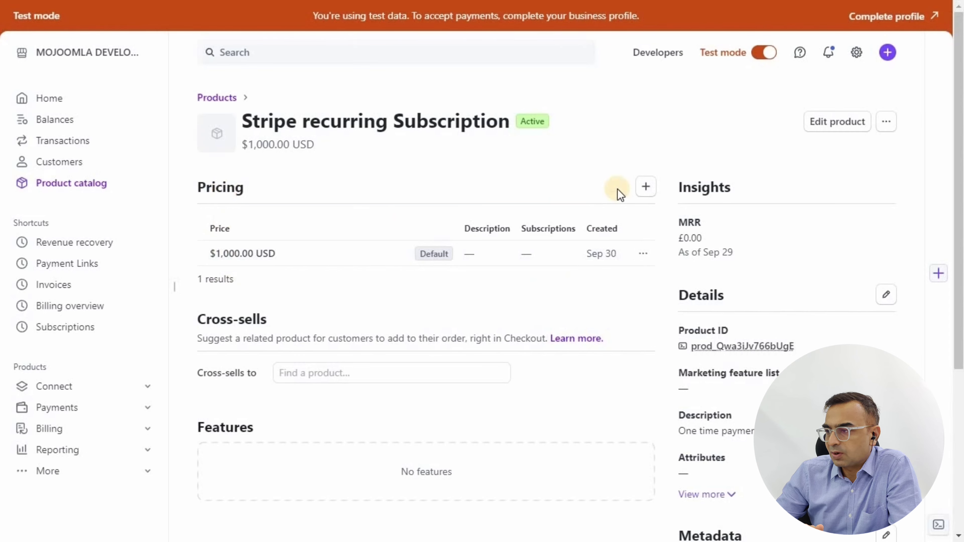
click(651, 193)
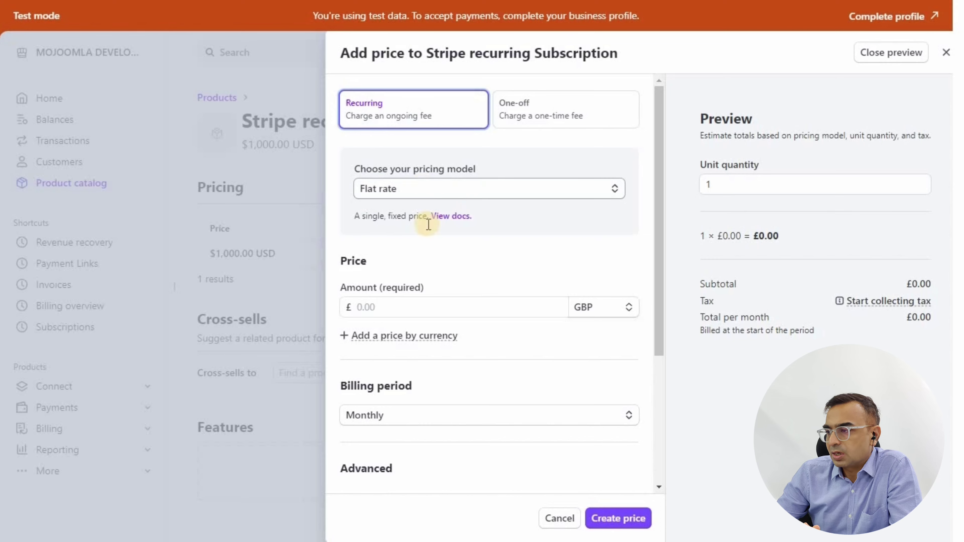
click(389, 305)
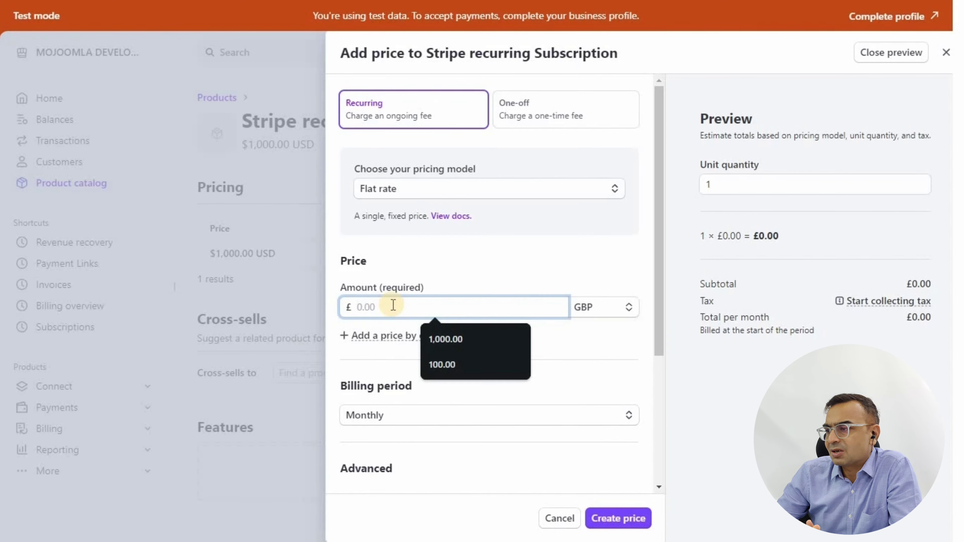
key(Down)
key(Down)
key(Return)
click(586, 307)
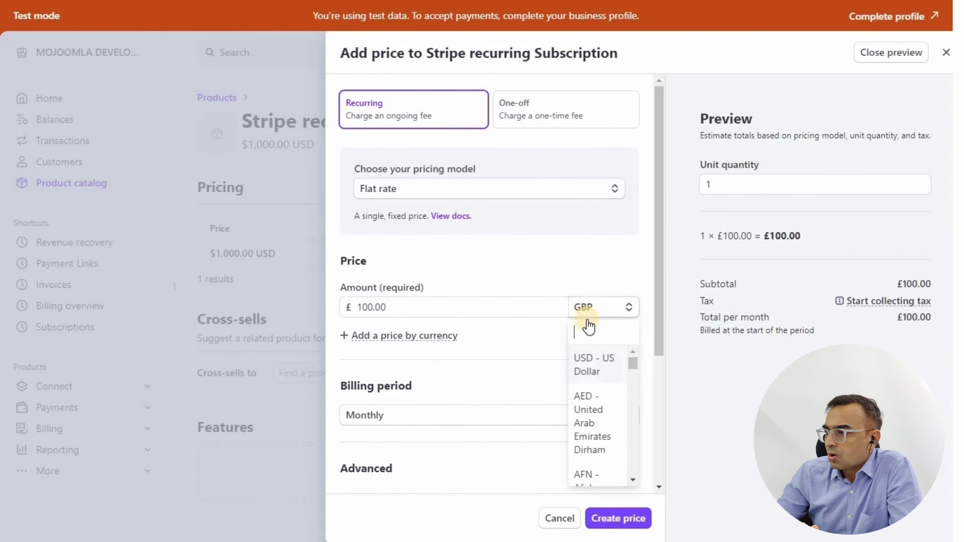
click(583, 370)
- Keep it monthly, describe it as 'Monthly Recurring Payment', and create the price
scroll(451, 383, down, 3)
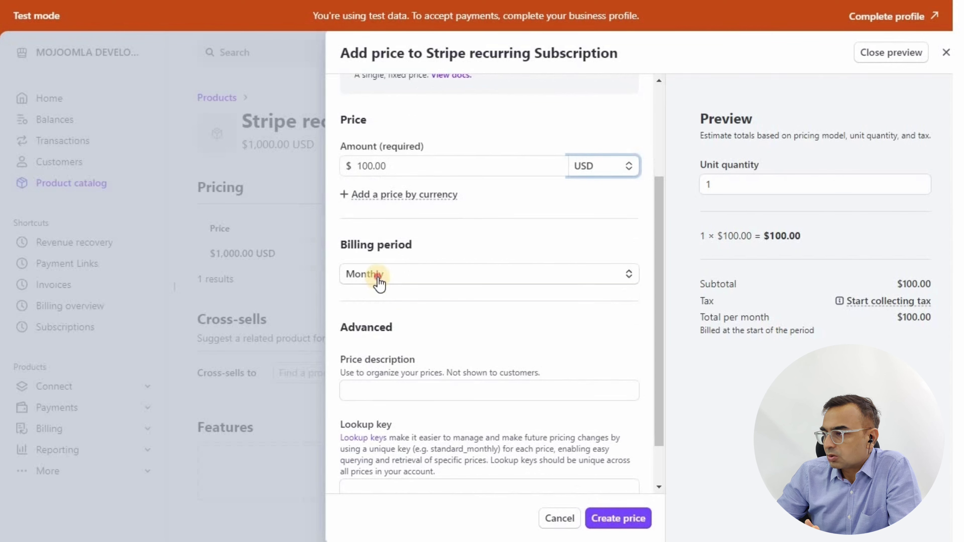
click(378, 283)
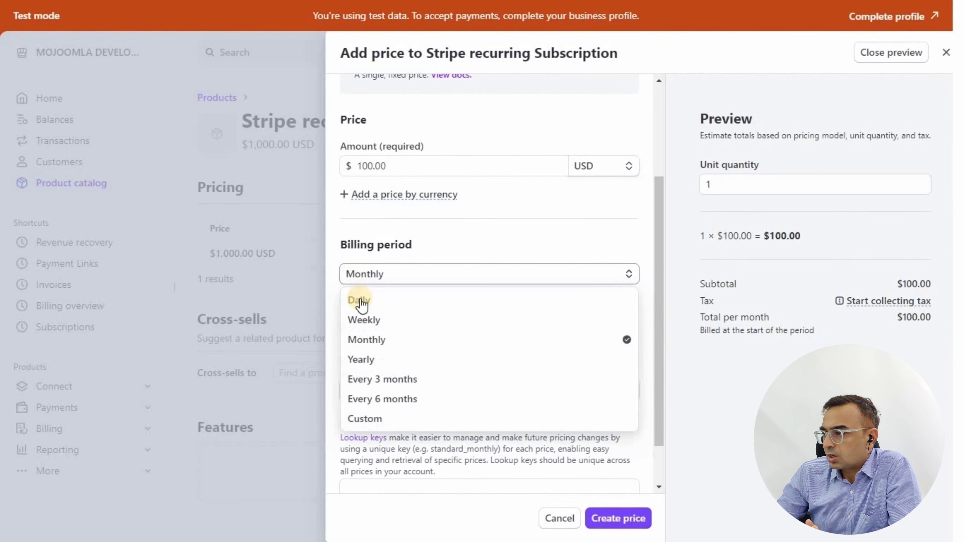
click(372, 340)
scroll(454, 306, down, 1)
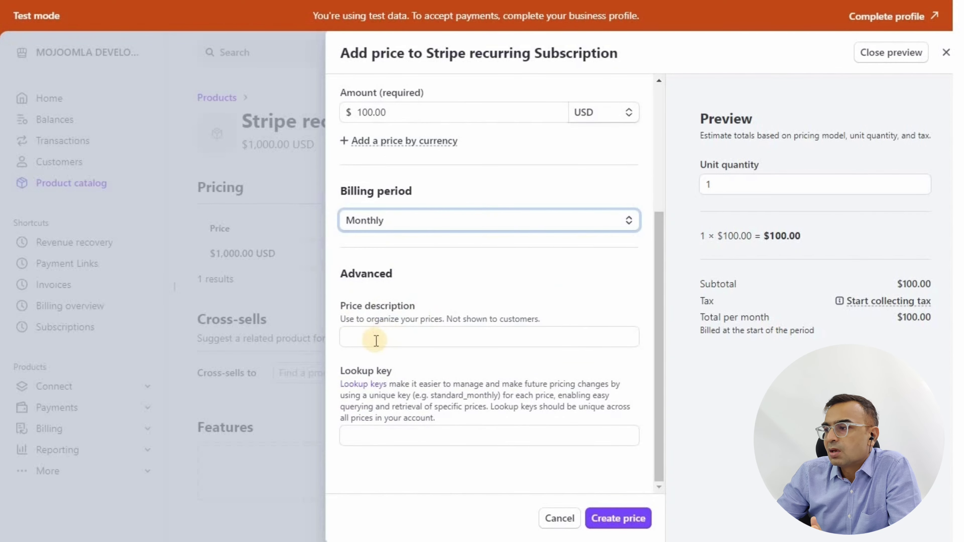
click(393, 337)
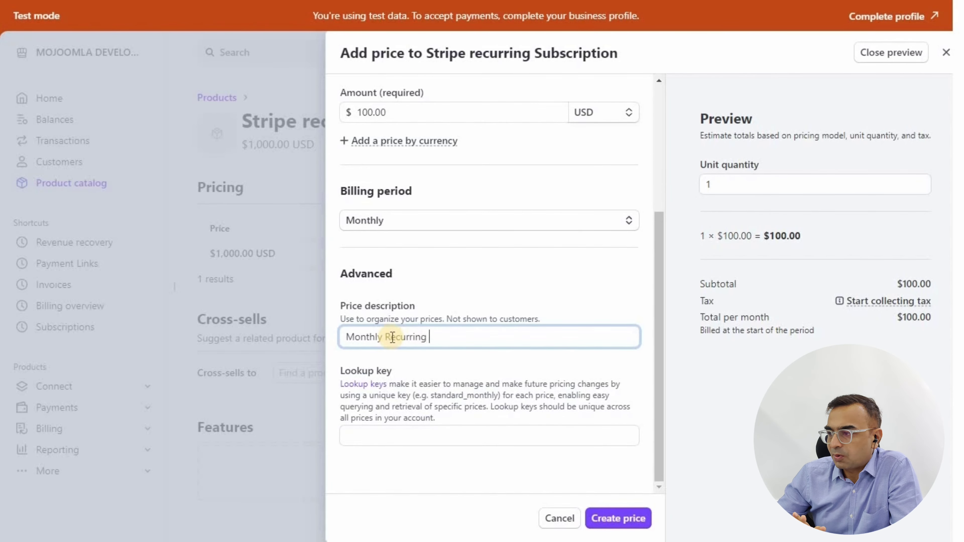
text(Monthly Recurring Payment)
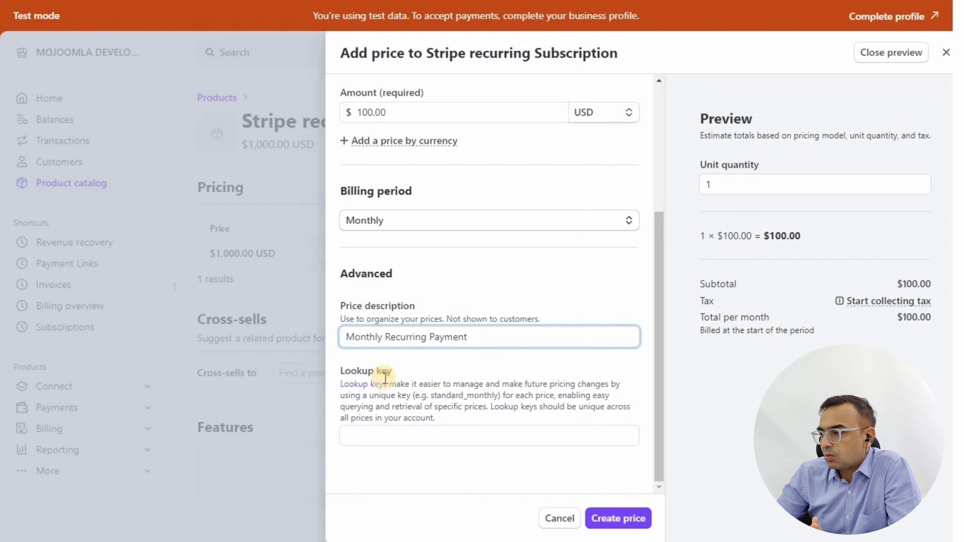
click(549, 462)
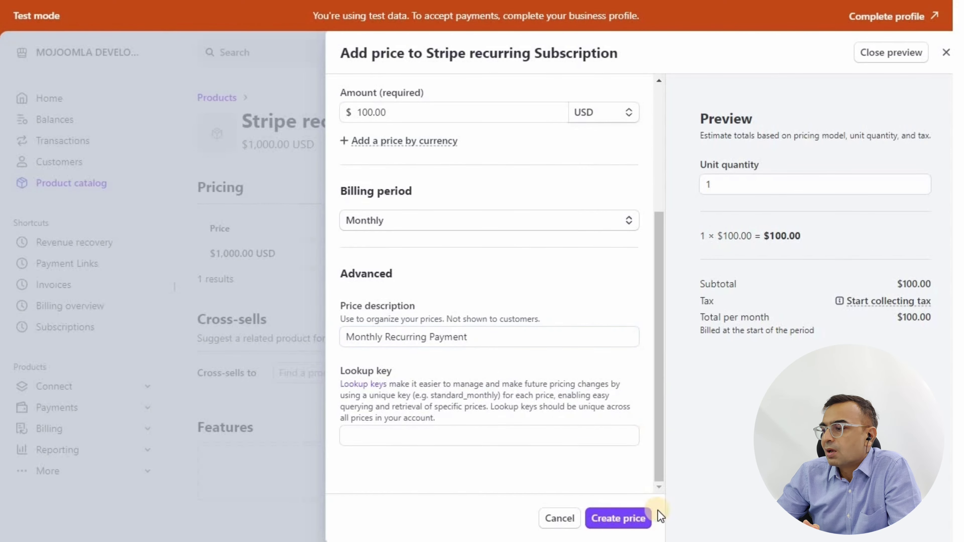
click(616, 522)
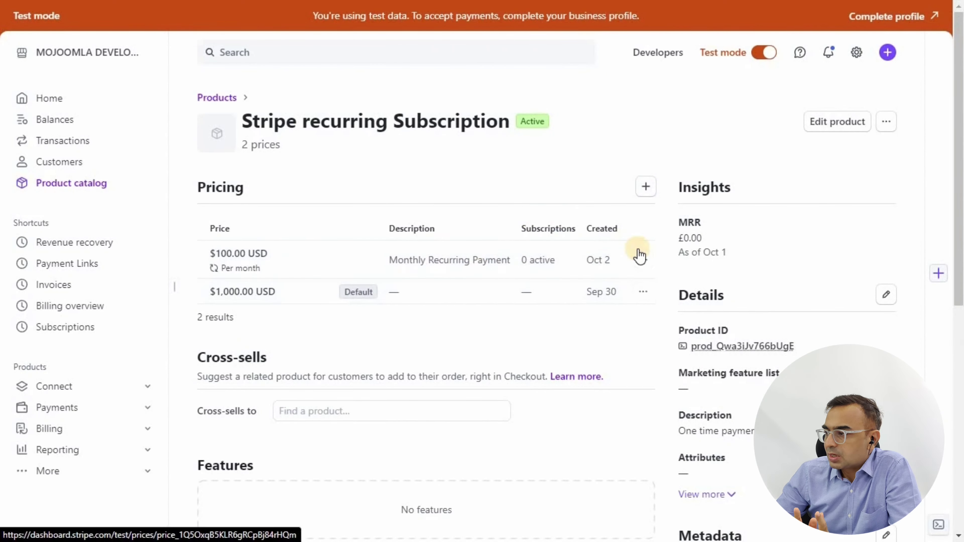
- Add another price of 275 USD to the product
click(647, 188)
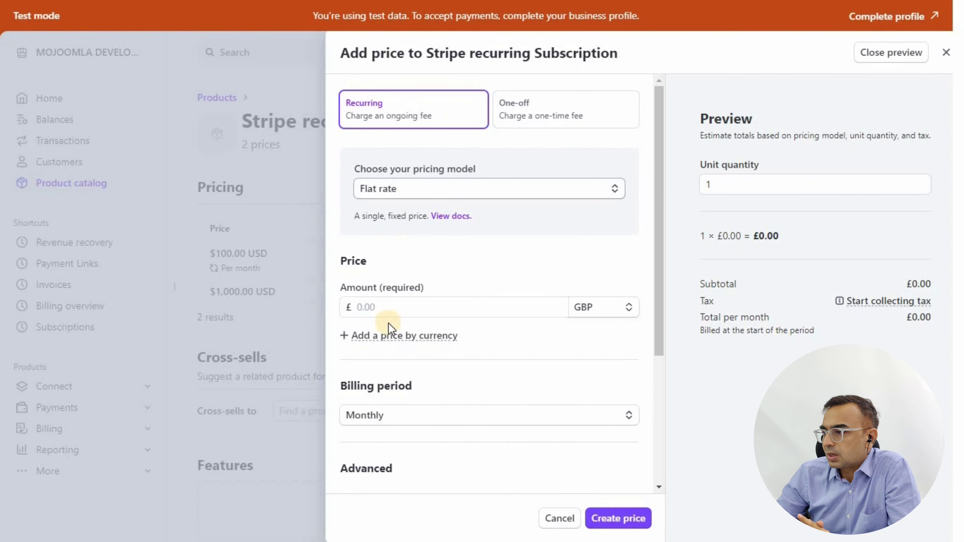
click(390, 306)
text(275)
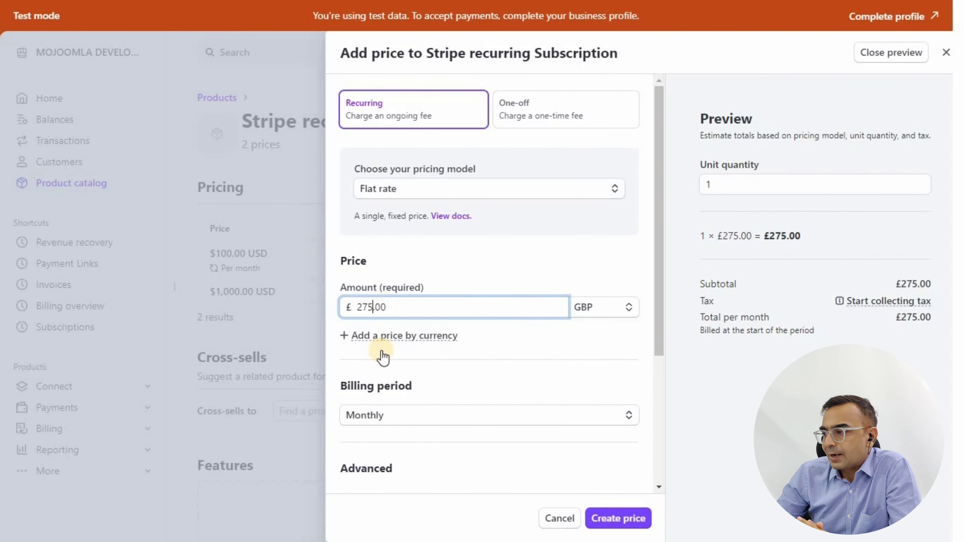
key(Tab)
scroll(550, 265, down, 4)
click(605, 167)
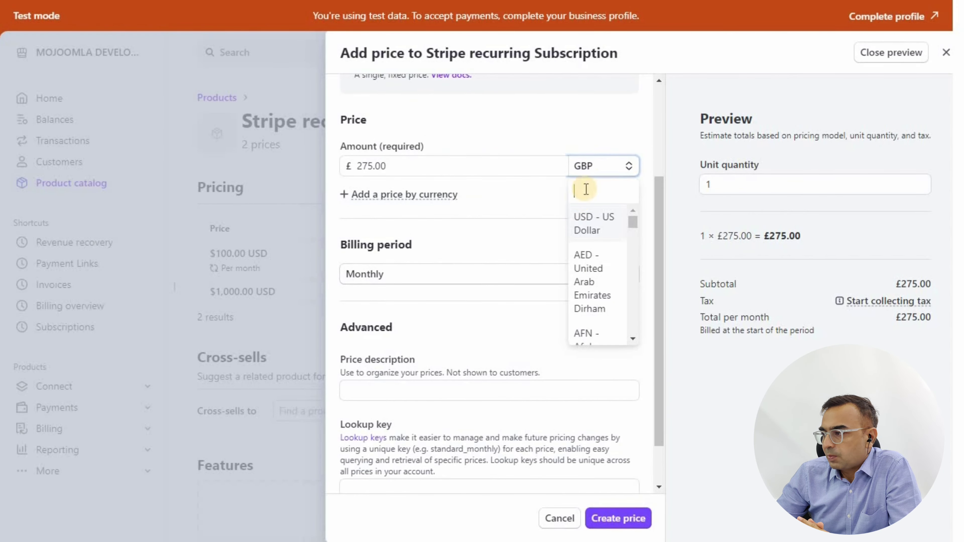
click(596, 230)
- Bill it every 3 months, describe it as 'Quarterly Membership', and save it
click(379, 274)
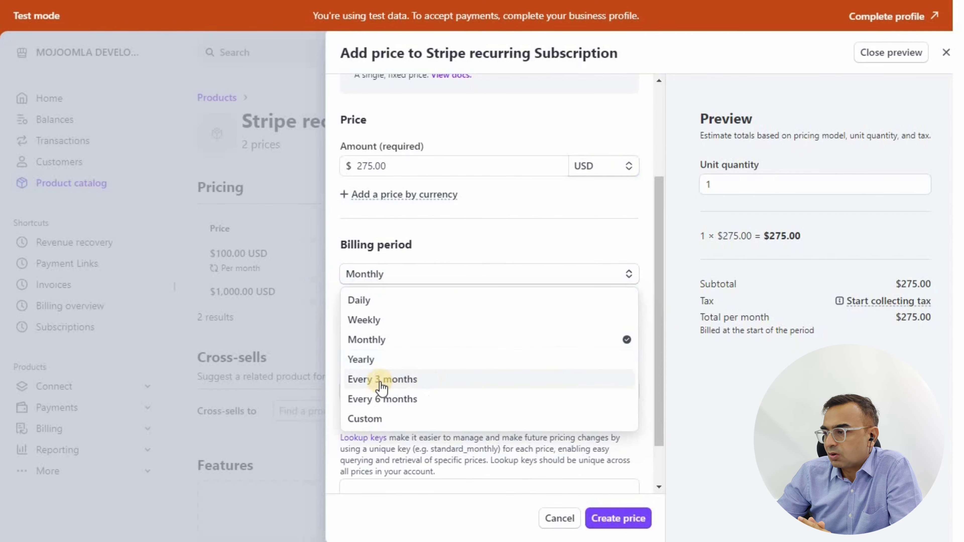
click(405, 378)
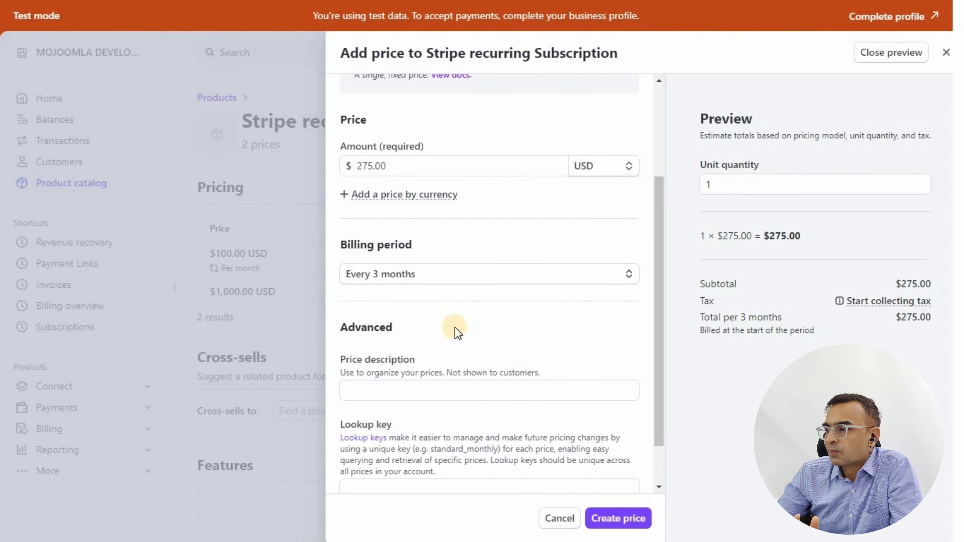
click(395, 384)
text(Quarterly Membe)
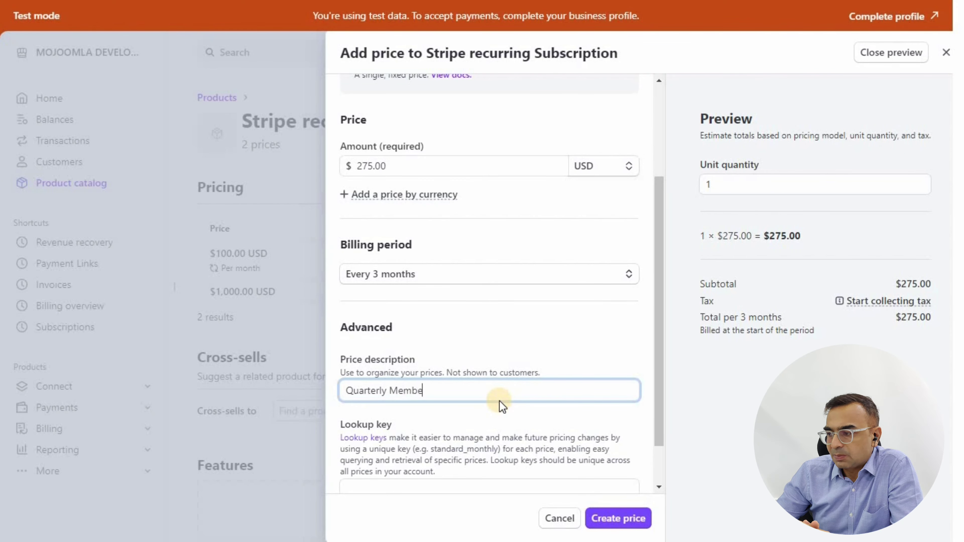
text(rship)
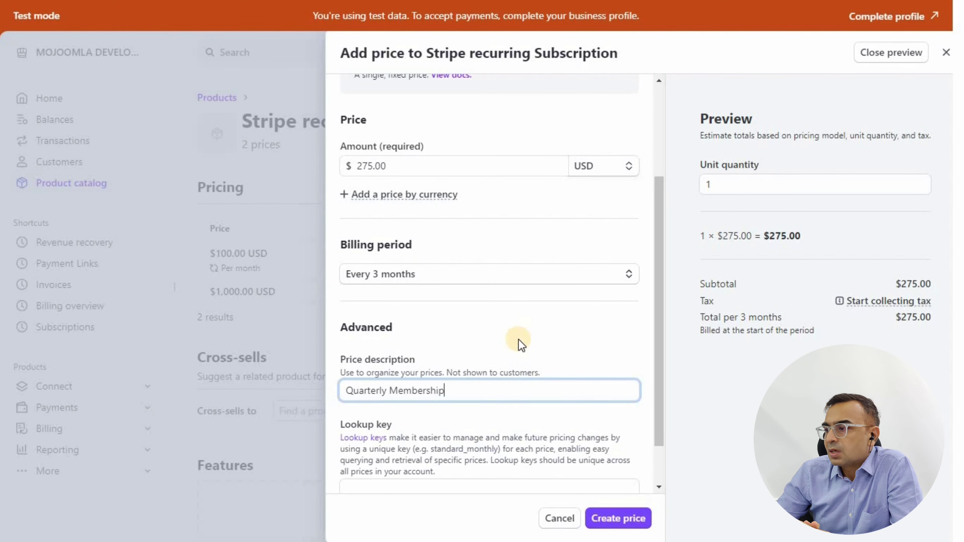
click(631, 518)
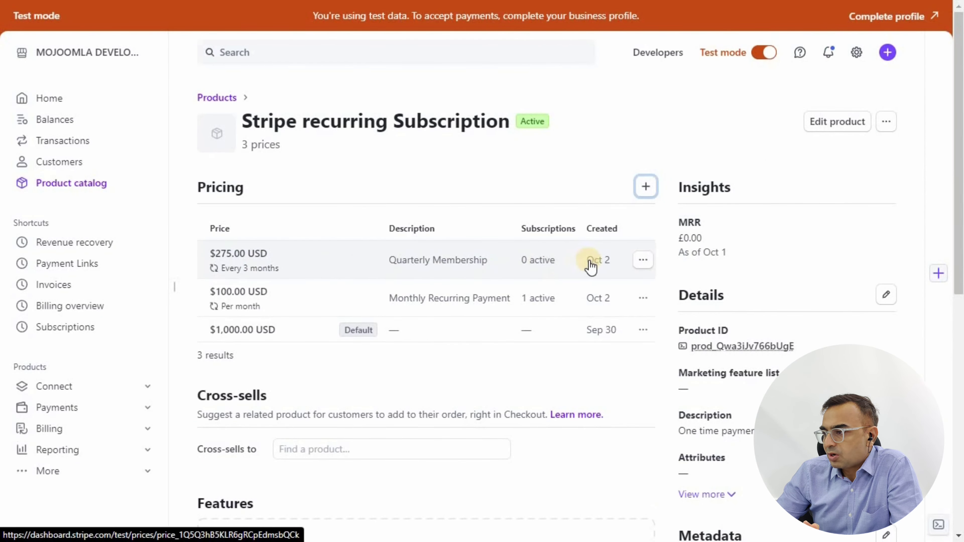
click(604, 132)
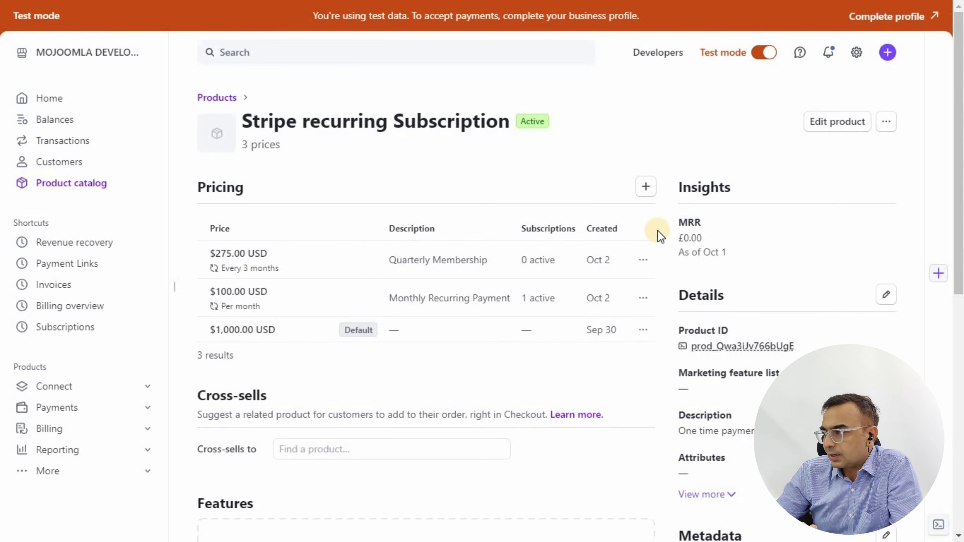
- Create a payment link for the $275.00 every-3-months price and review its details
click(643, 260)
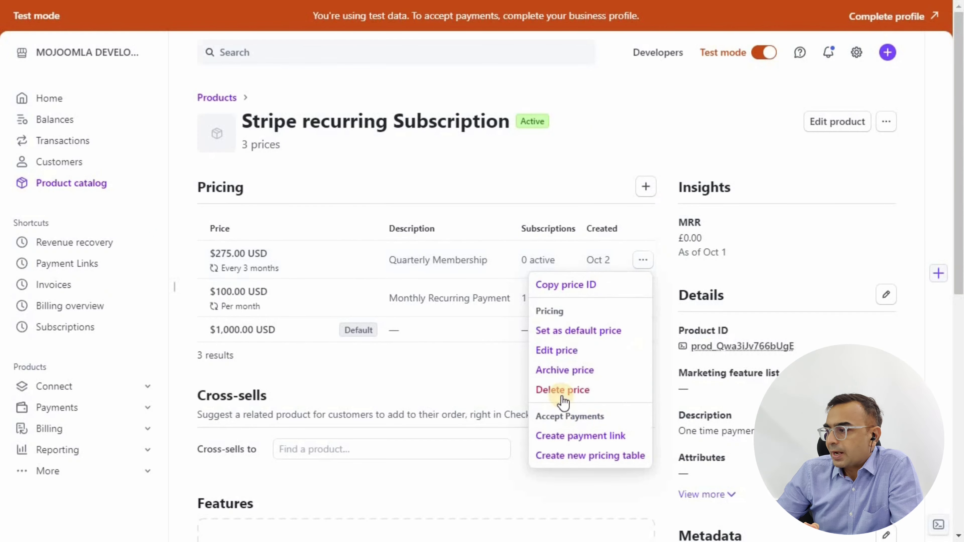
click(584, 446)
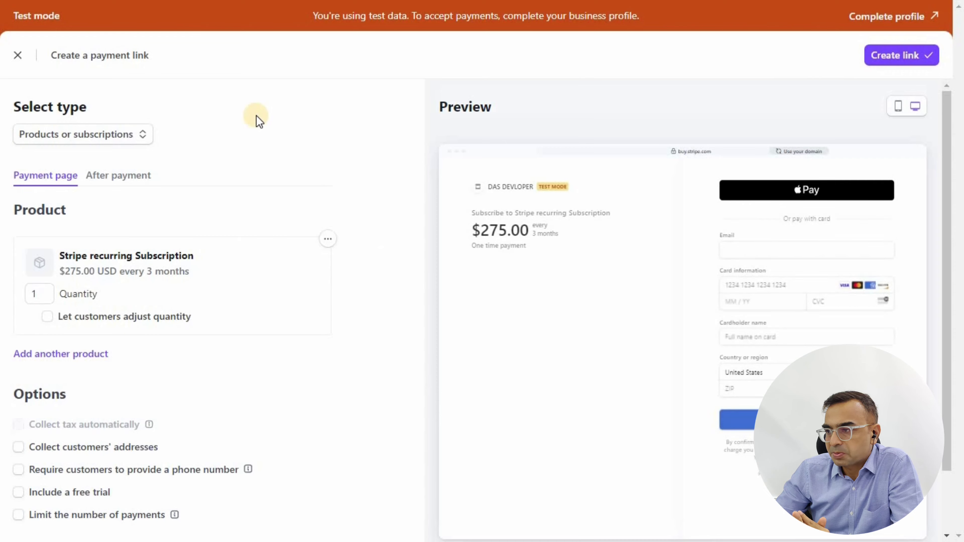
click(889, 58)
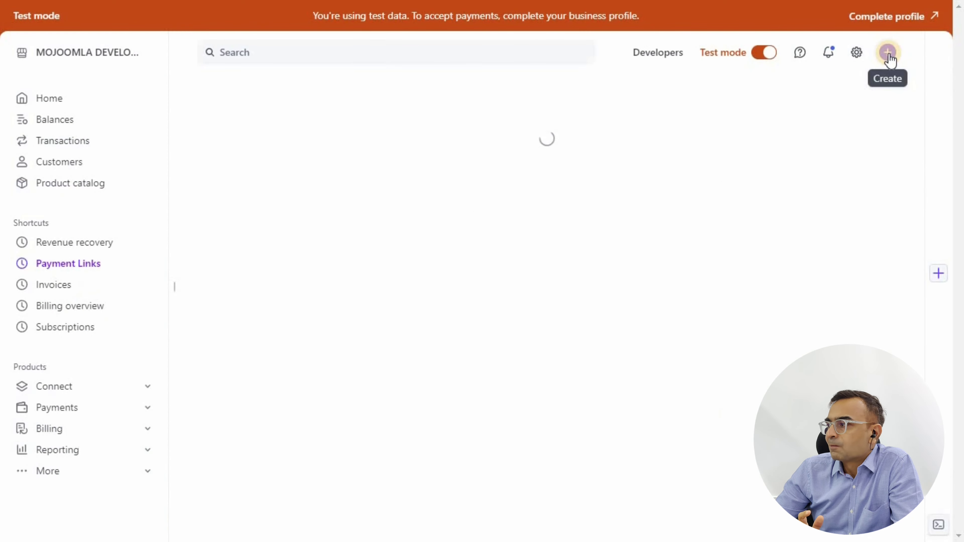
click(437, 225)
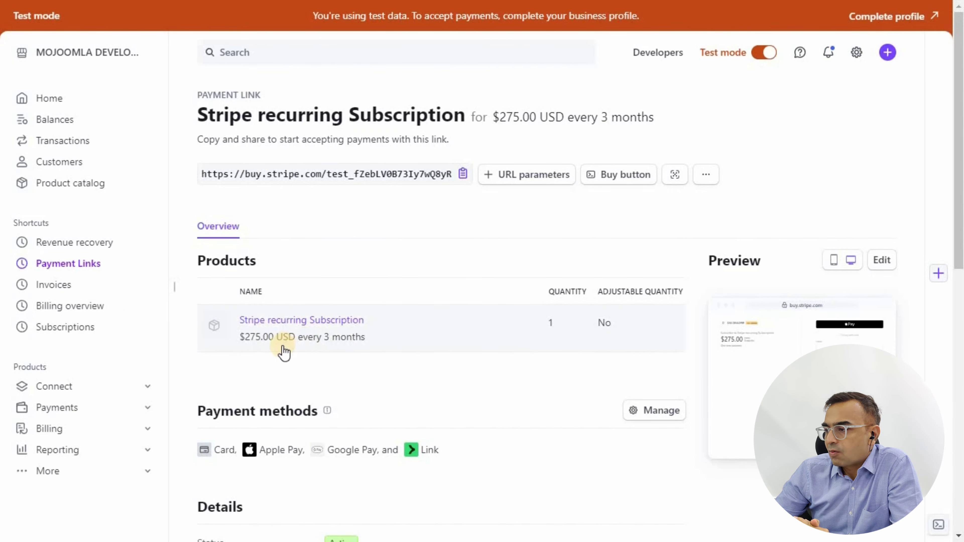
scroll(306, 345, down, 5)
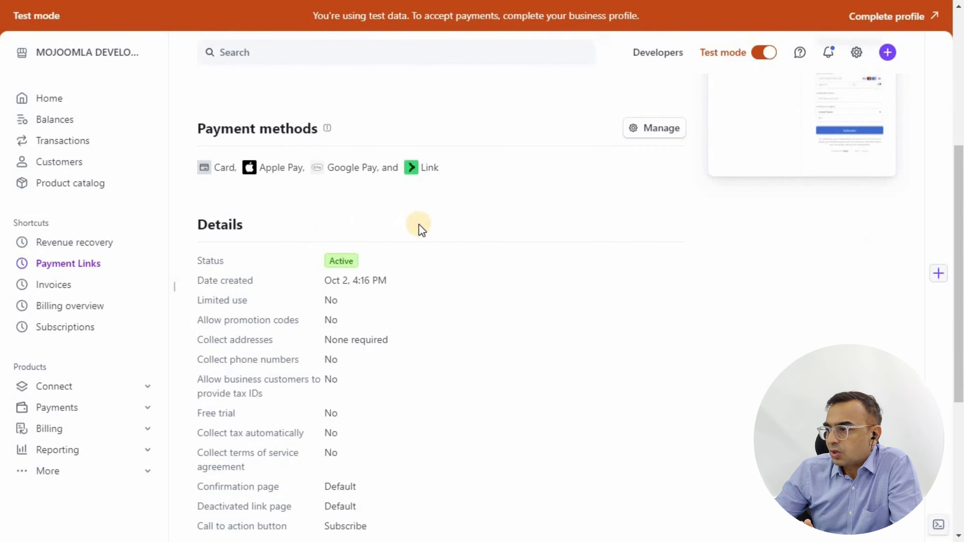
scroll(436, 243, down, 5)
scroll(477, 316, up, 9)
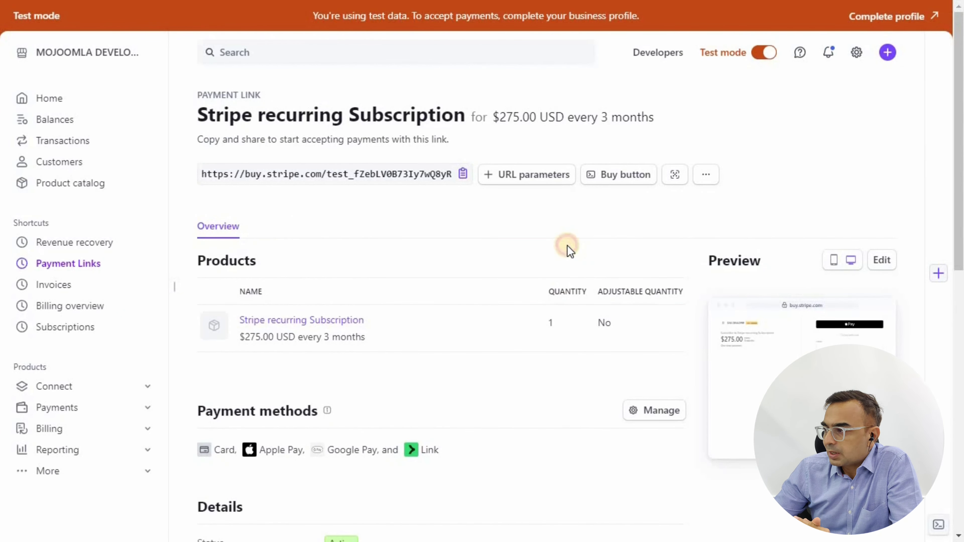
drag(492, 116, 681, 118)
drag(493, 117, 662, 118)
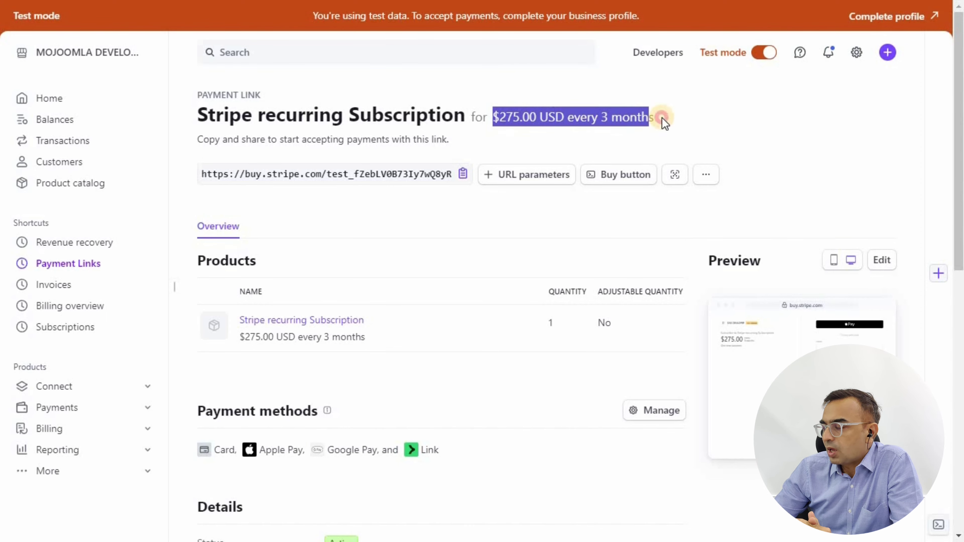
click(648, 145)
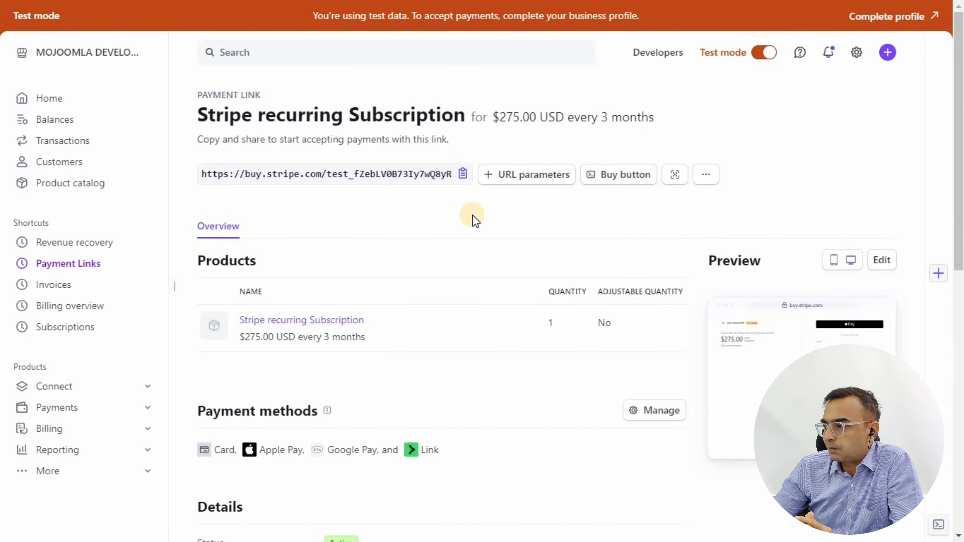
- Copy the payment link URL and return to the WP GYM admin dashboard
click(463, 174)
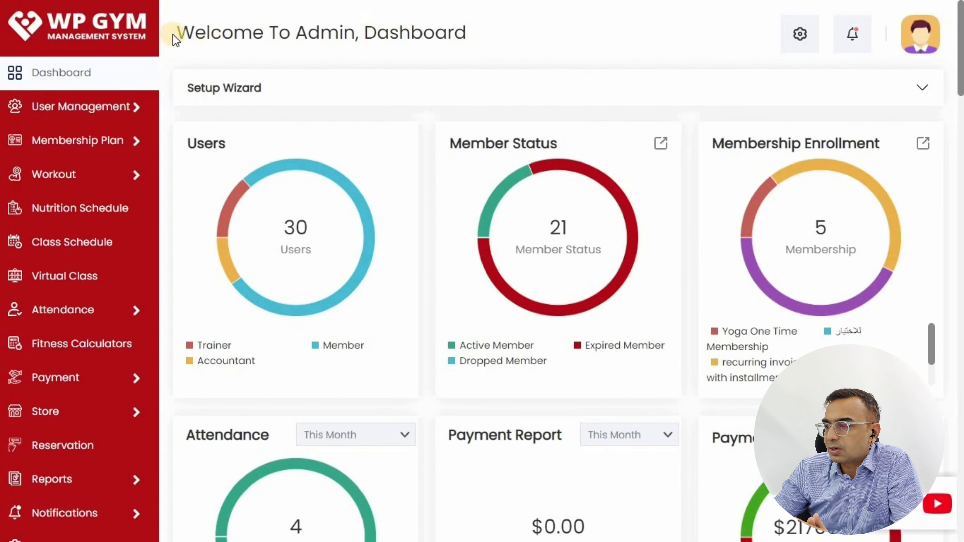
double_click(197, 32)
double_click(325, 32)
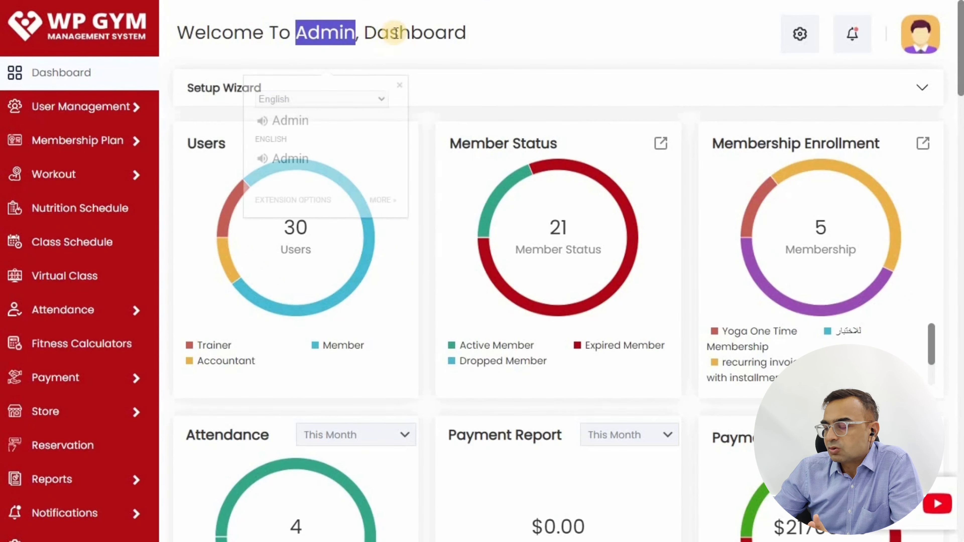
click(394, 32)
drag(182, 32, 486, 36)
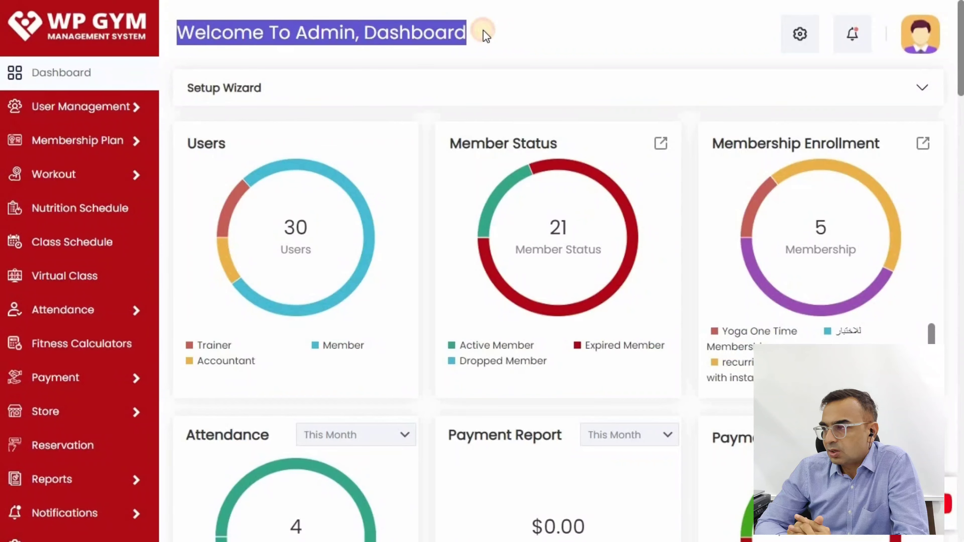
click(581, 54)
- Start a membership plan named Zumba Monthly Membership with 365 days validity
click(135, 137)
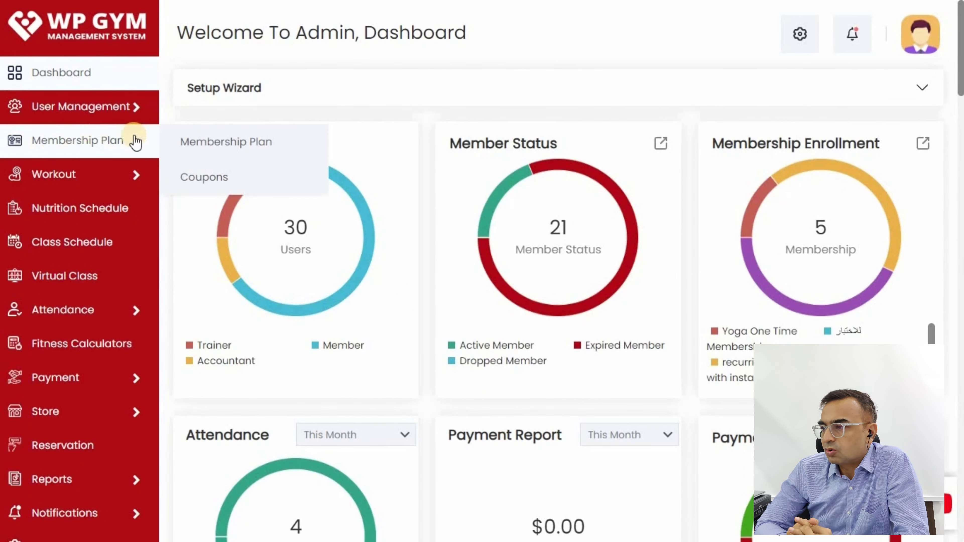
click(209, 143)
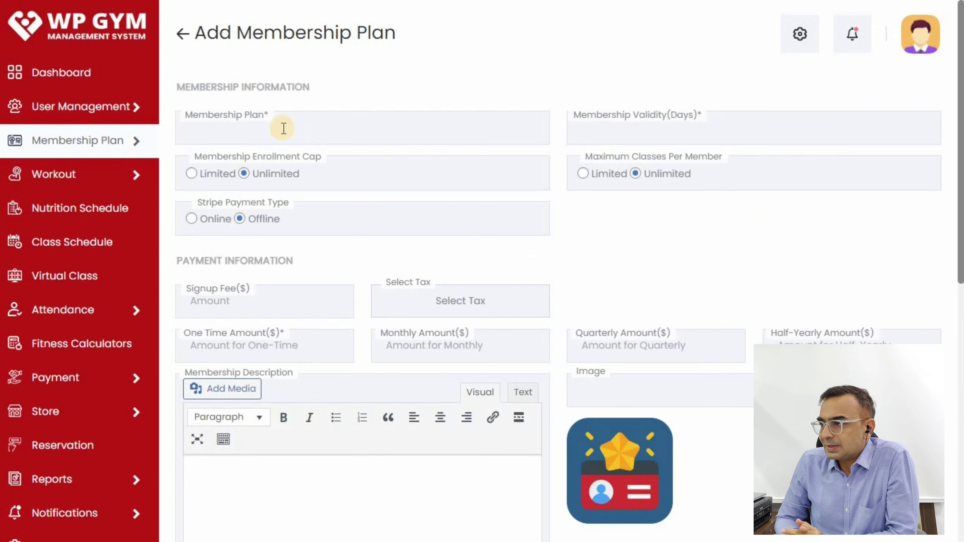
click(262, 129)
key(Down)
key(Return)
click(632, 136)
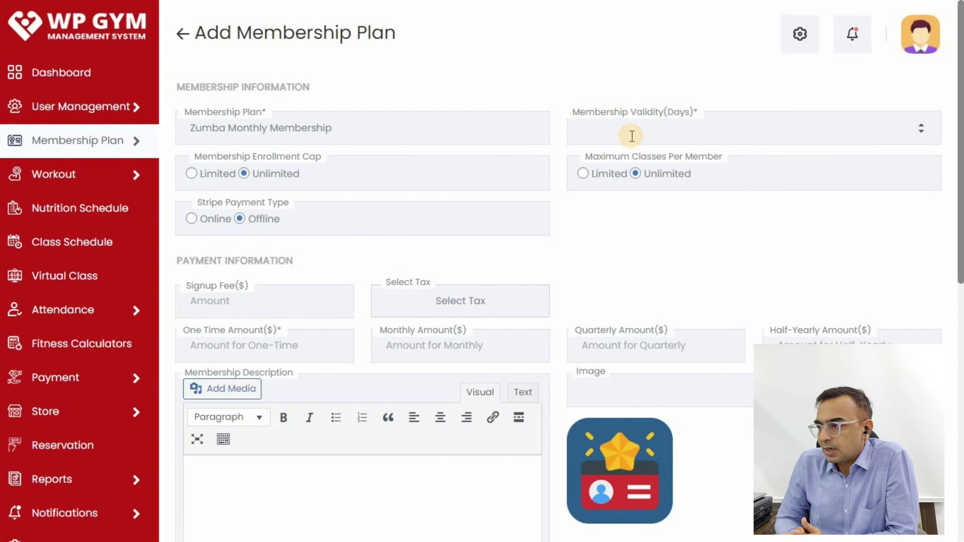
text(365)
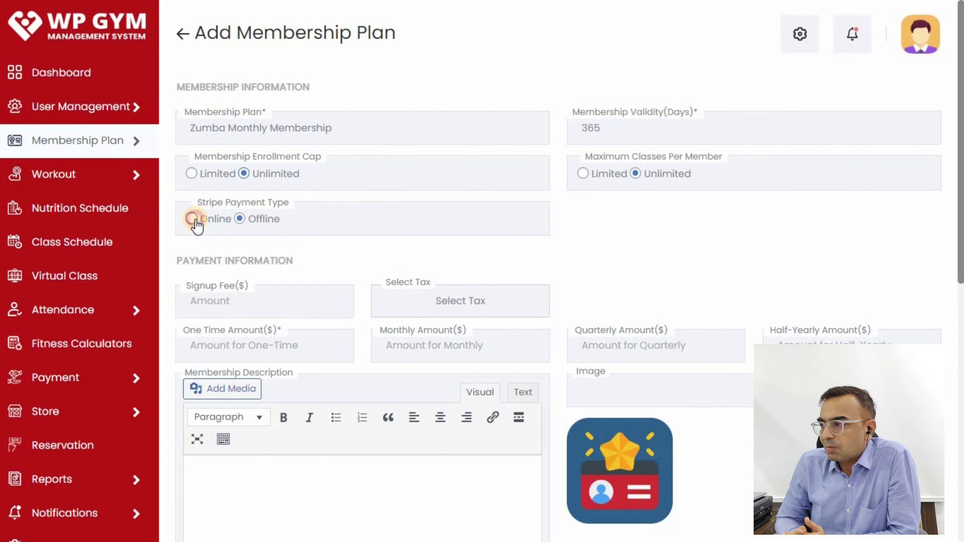
- Choose online Stripe payment with amounts: one-time 1000, monthly 100, quarterly 275
click(193, 219)
click(304, 305)
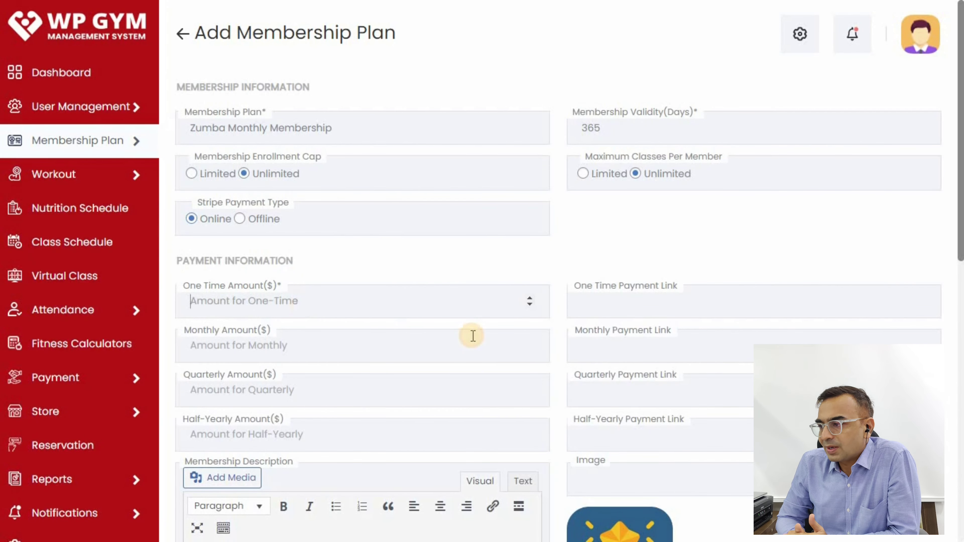
click(291, 345)
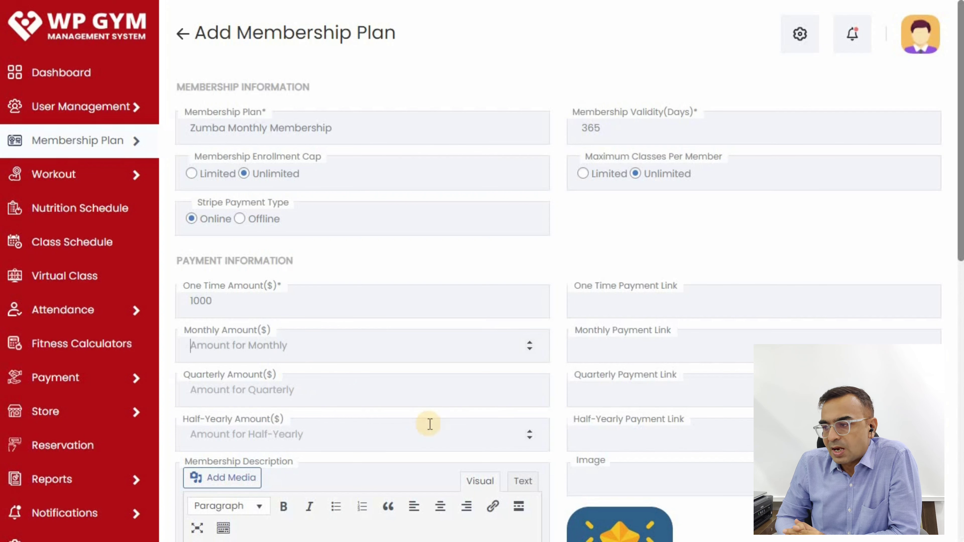
click(314, 388)
text(275)
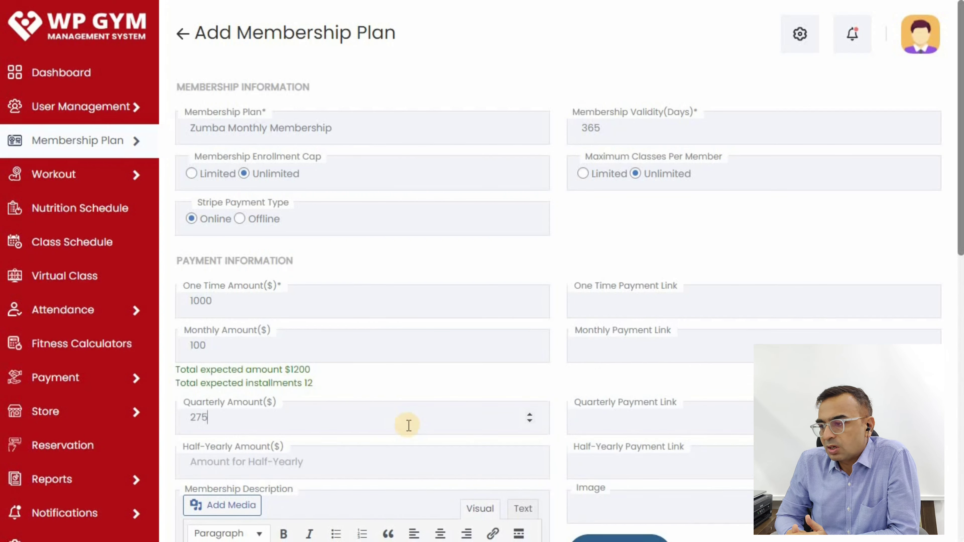
click(539, 384)
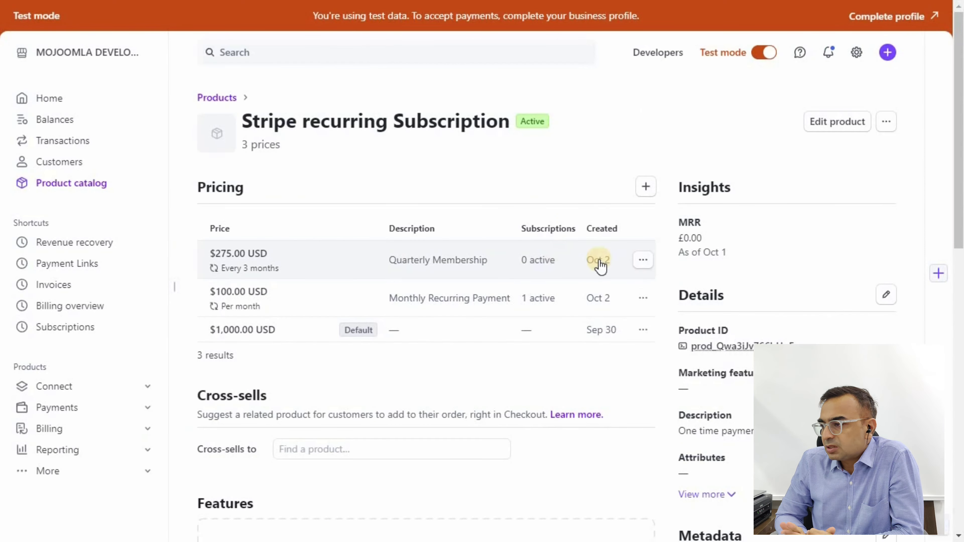
- Create another payment link for the $275.00 price in Stripe
click(645, 261)
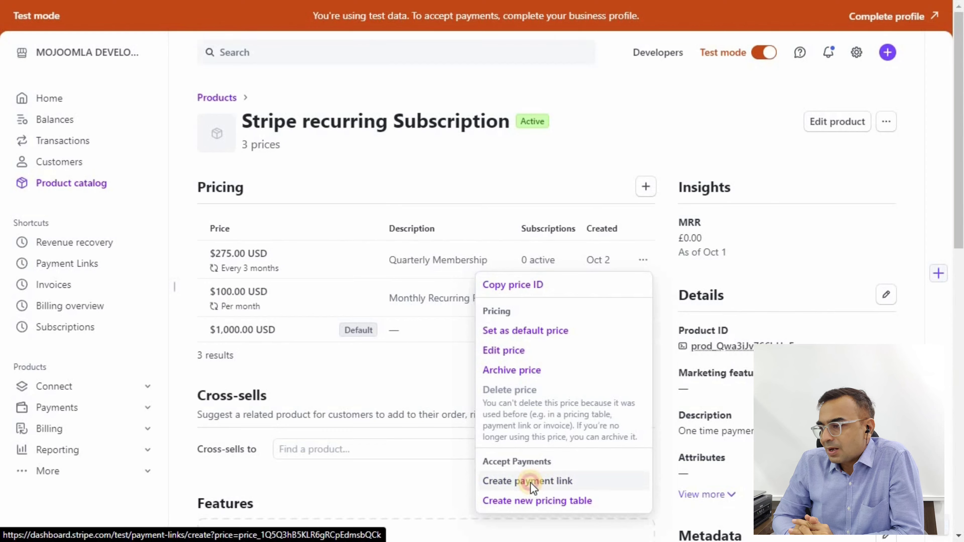
click(531, 481)
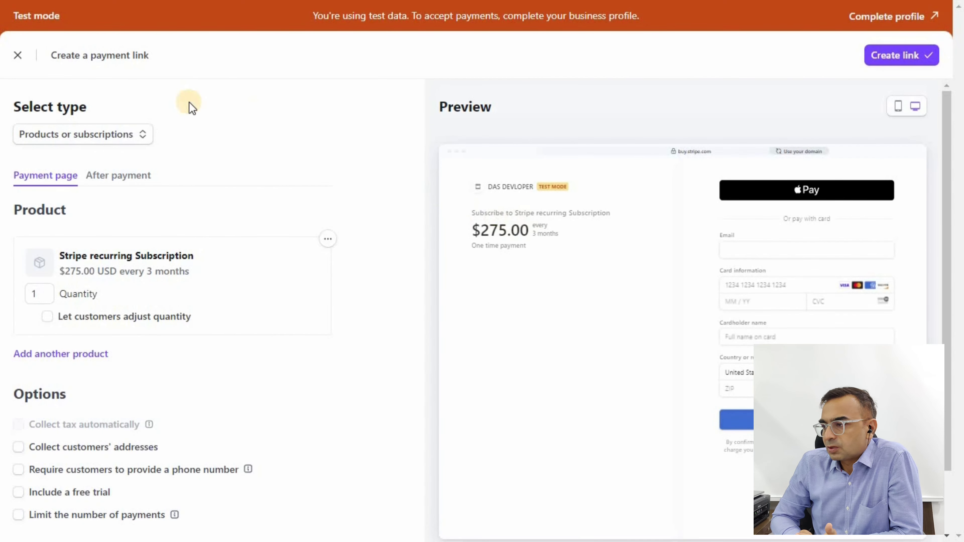
click(915, 63)
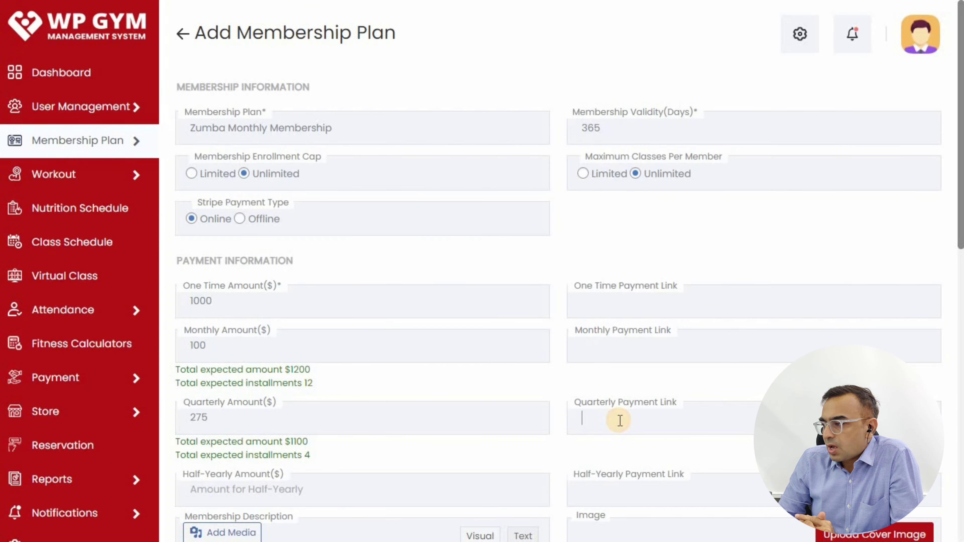
- Paste the Stripe payment links into the quarterly, monthly and One Time Payment Link fields
key(ctrl+v)
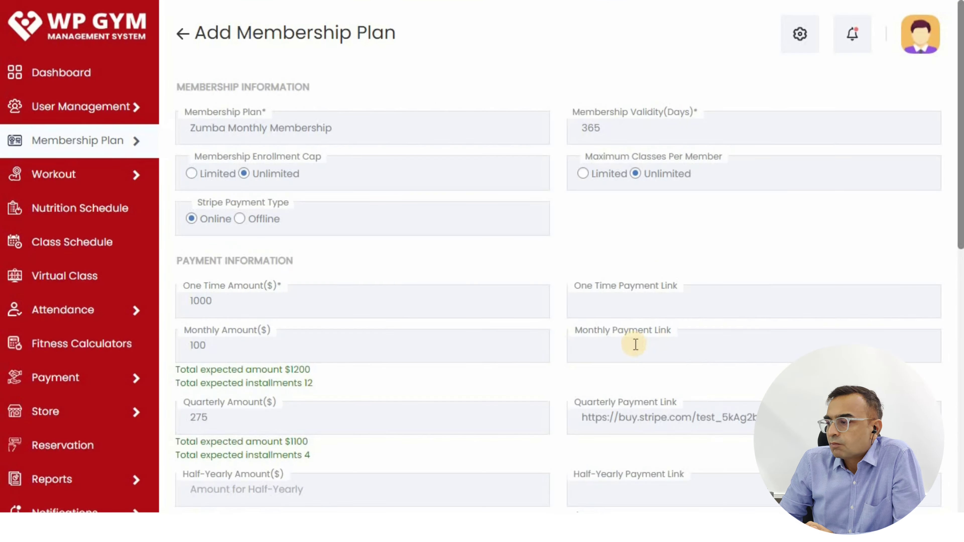
click(637, 344)
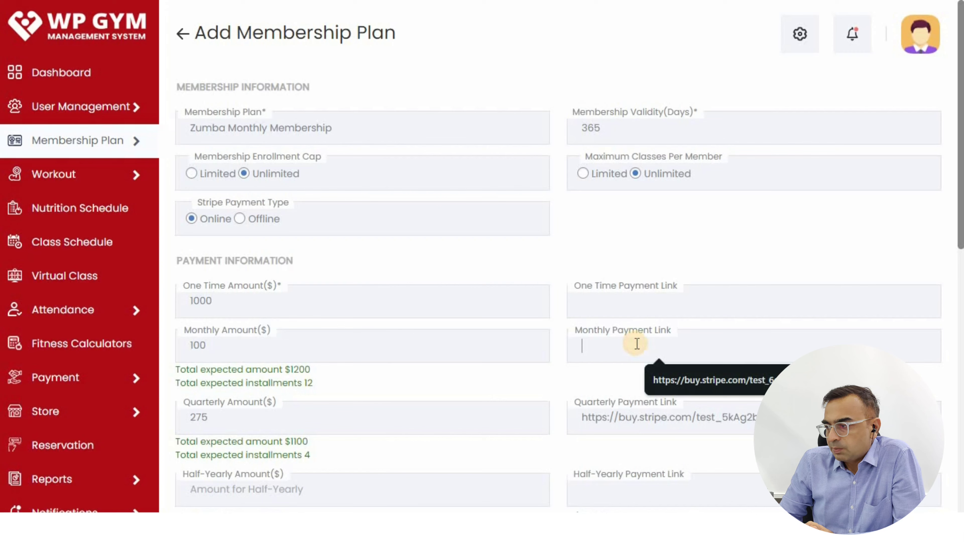
key(ctrl+v)
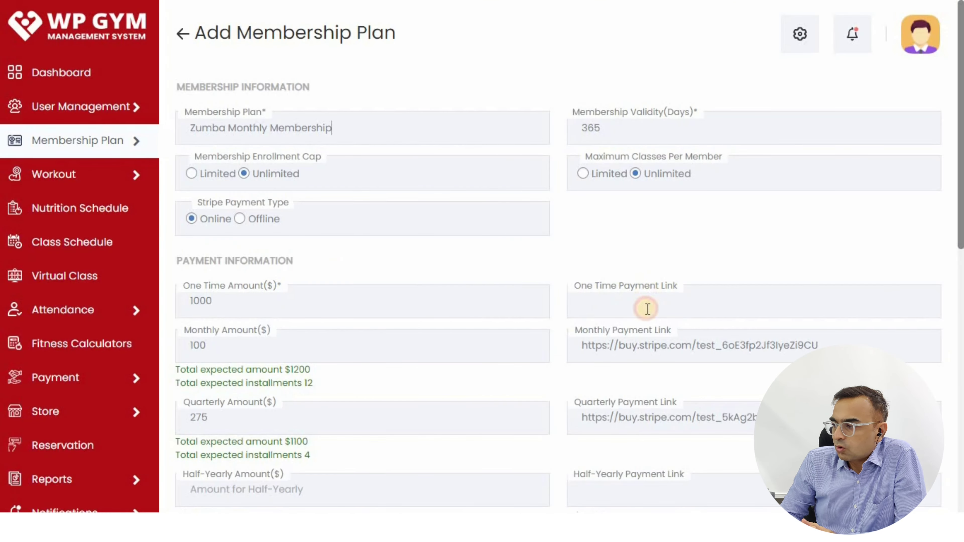
click(647, 308)
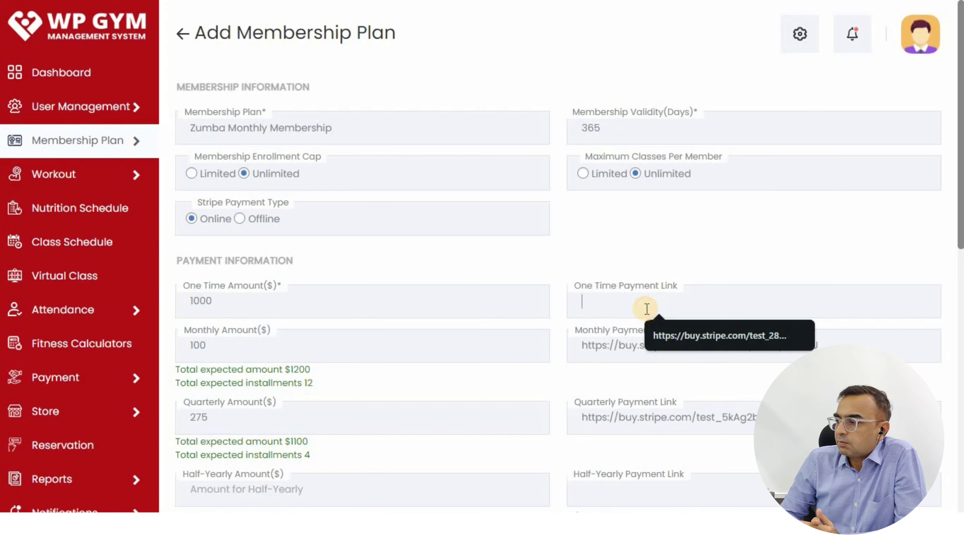
key(ctrl+v)
- Add the Zumba Monthly Membership plan and check the success message
scroll(715, 206, down, 9)
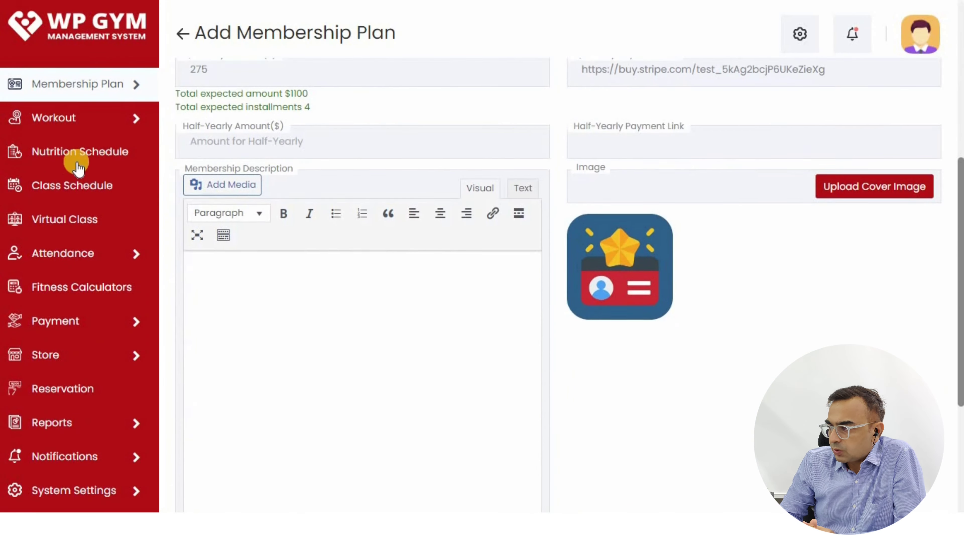
scroll(566, 150, down, 6)
click(324, 378)
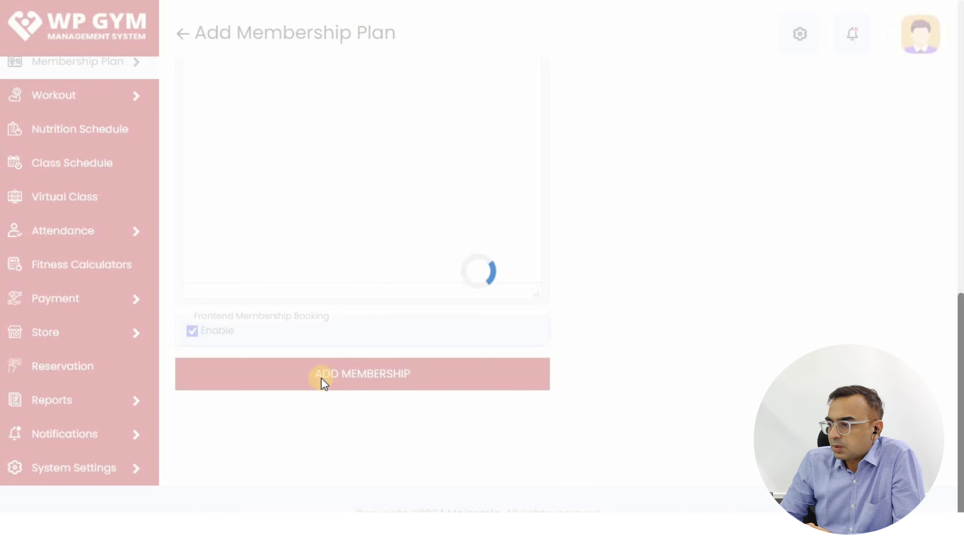
triple_click(215, 84)
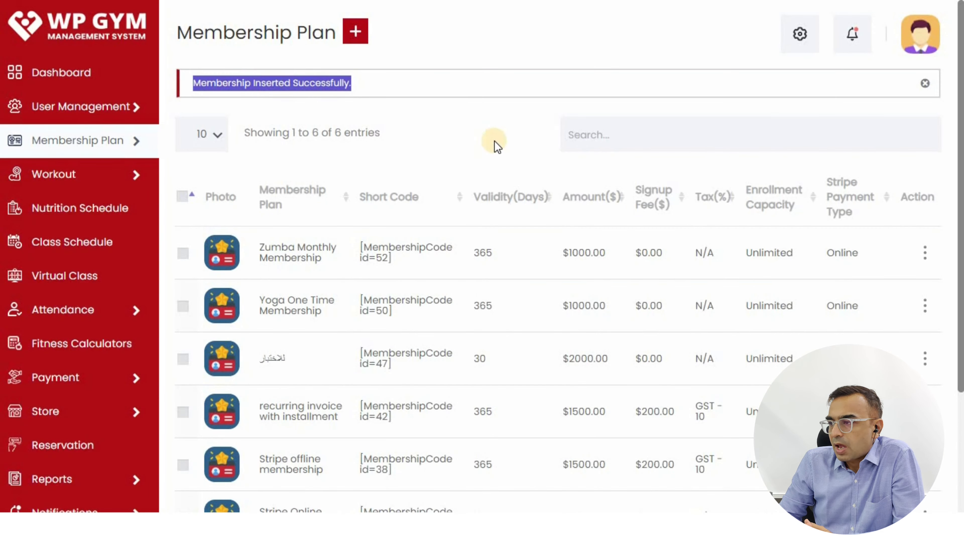
click(474, 122)
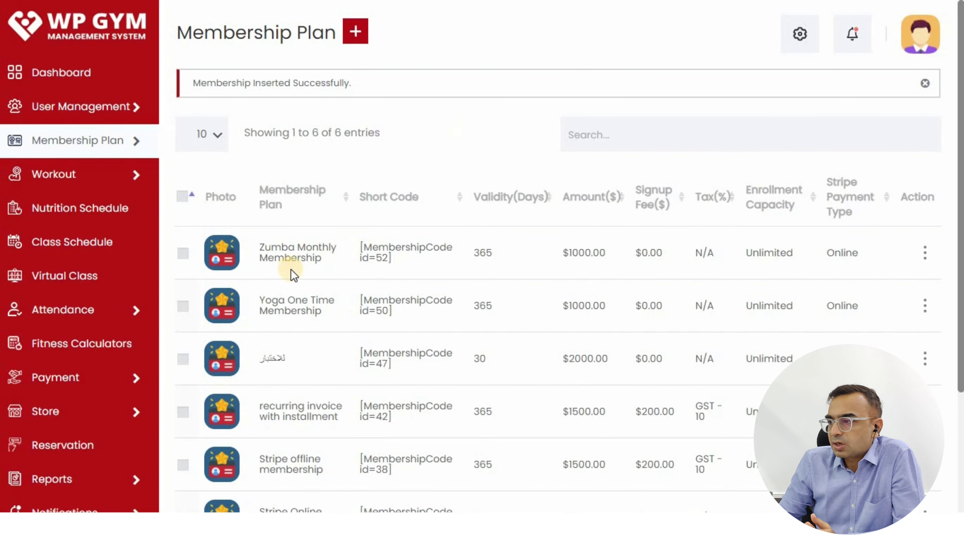
- Start a New User registration and enter the member's first and last name
click(81, 86)
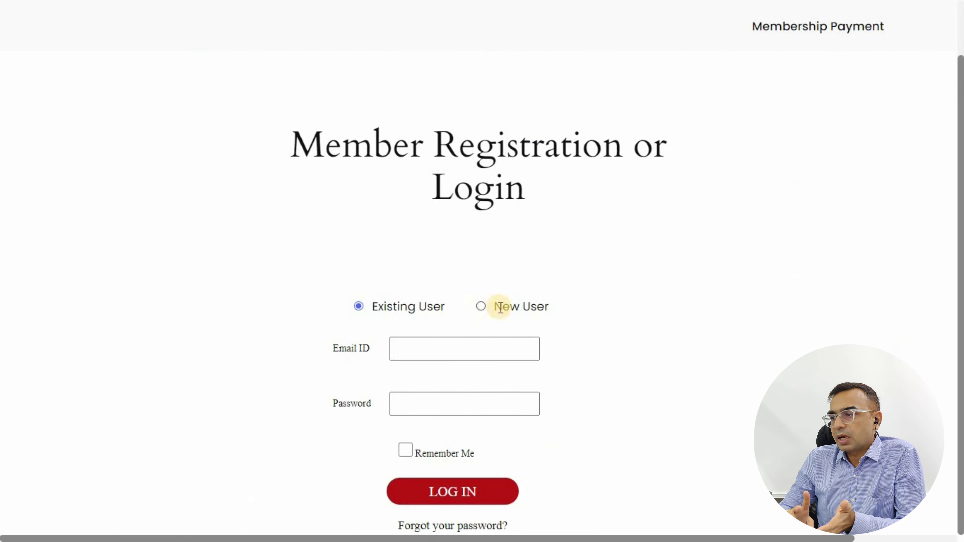
click(489, 313)
scroll(727, 280, down, 5)
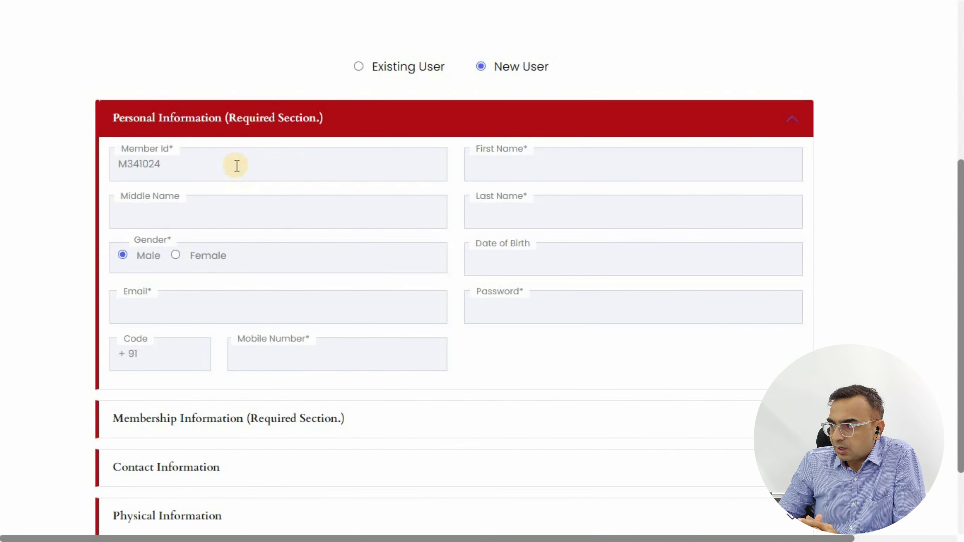
click(391, 163)
click(522, 162)
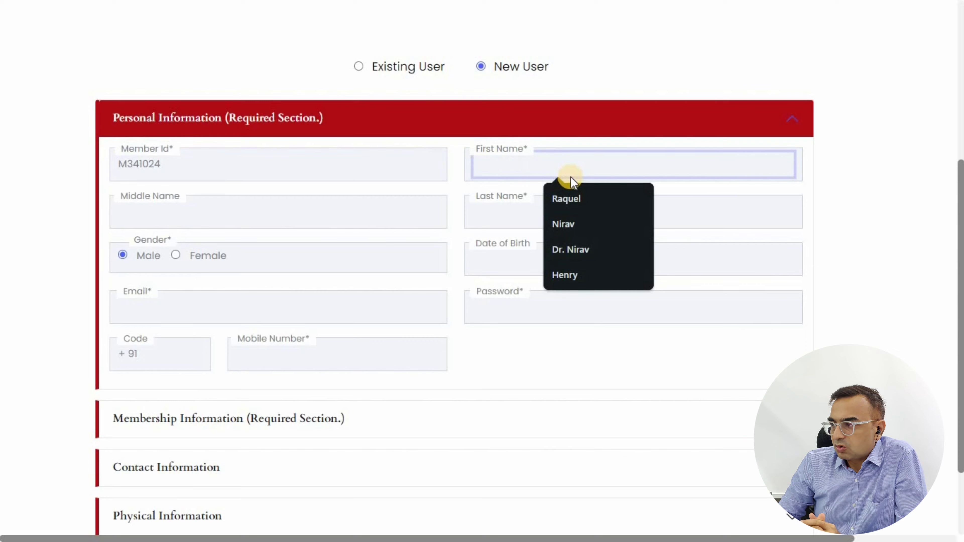
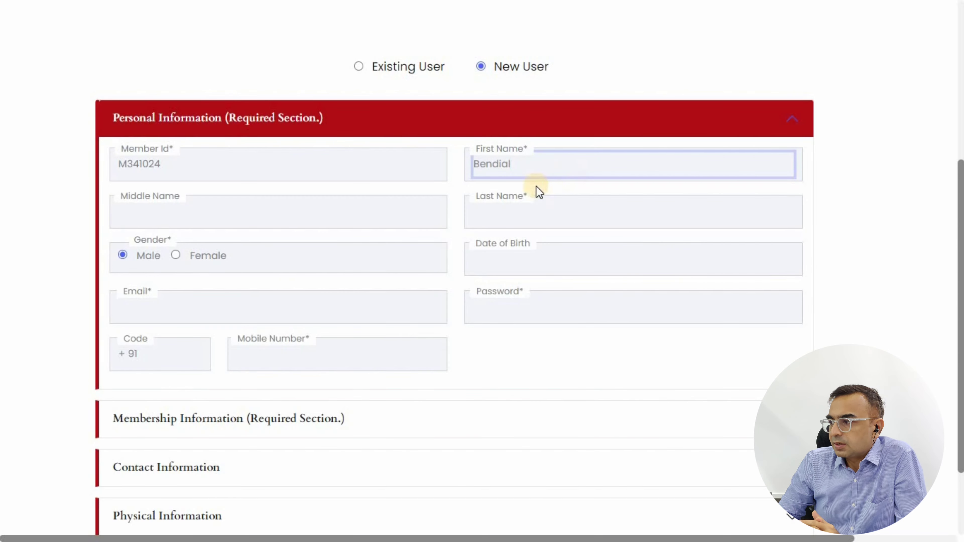
click(557, 212)
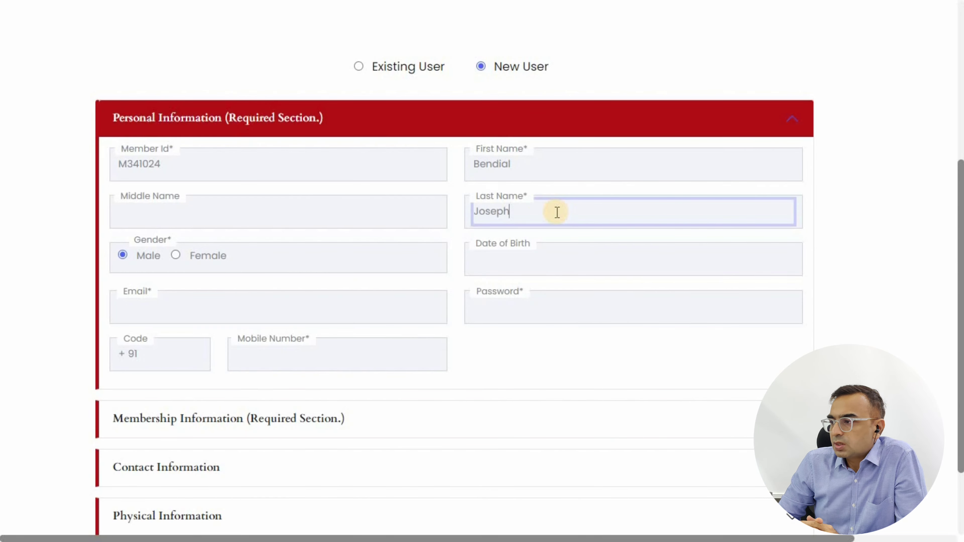
- Set the date of birth to 01-01-1997 and fill in the mobile number
scroll(557, 211, down, 2)
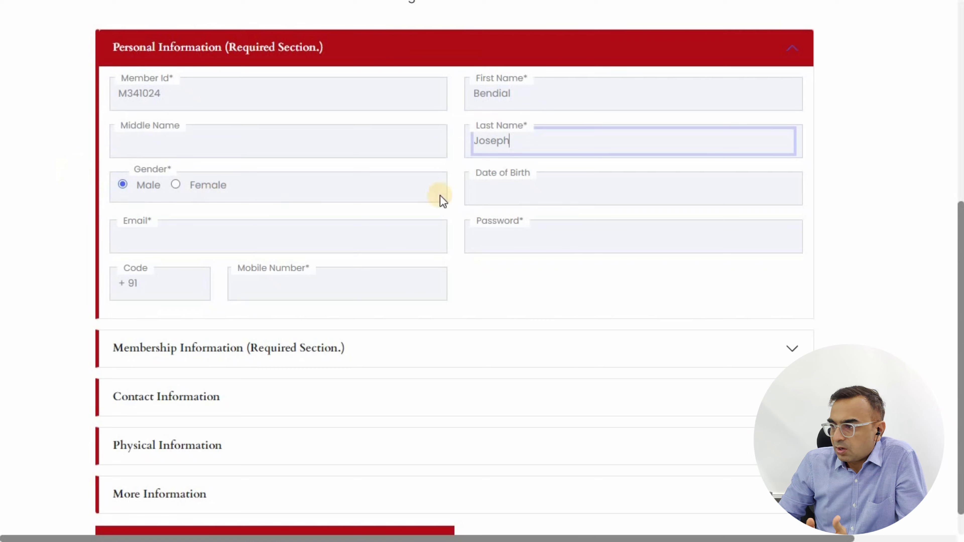
click(537, 260)
click(544, 214)
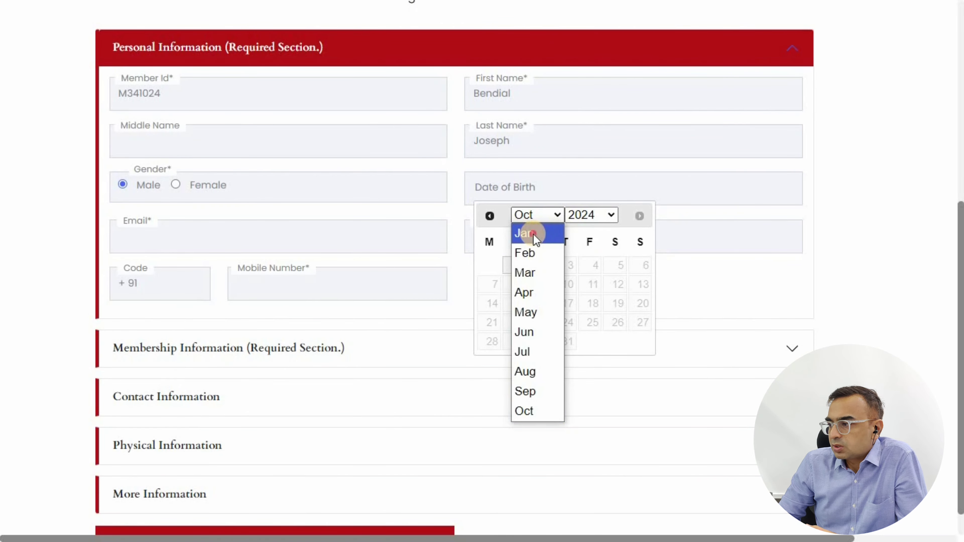
click(537, 235)
click(600, 215)
scroll(600, 266, up, 5)
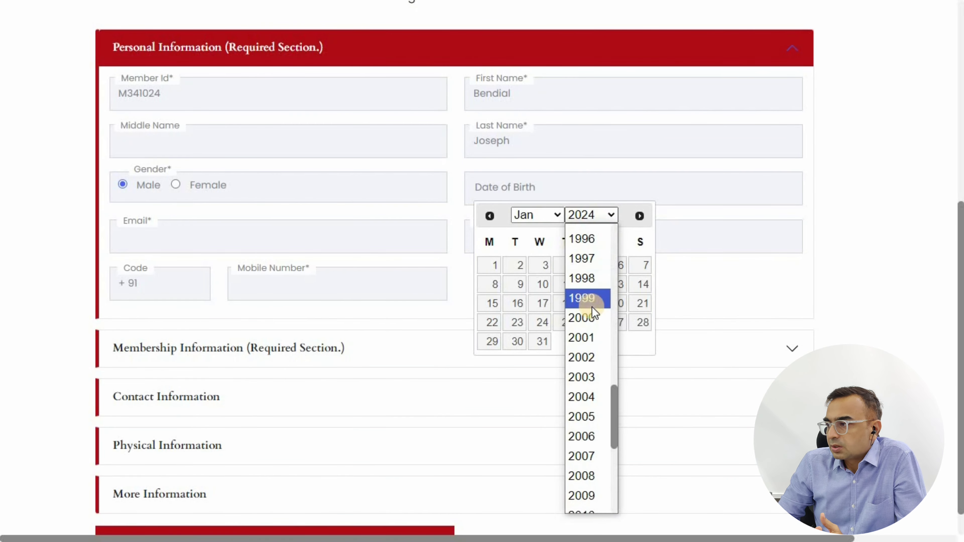
click(579, 255)
click(545, 265)
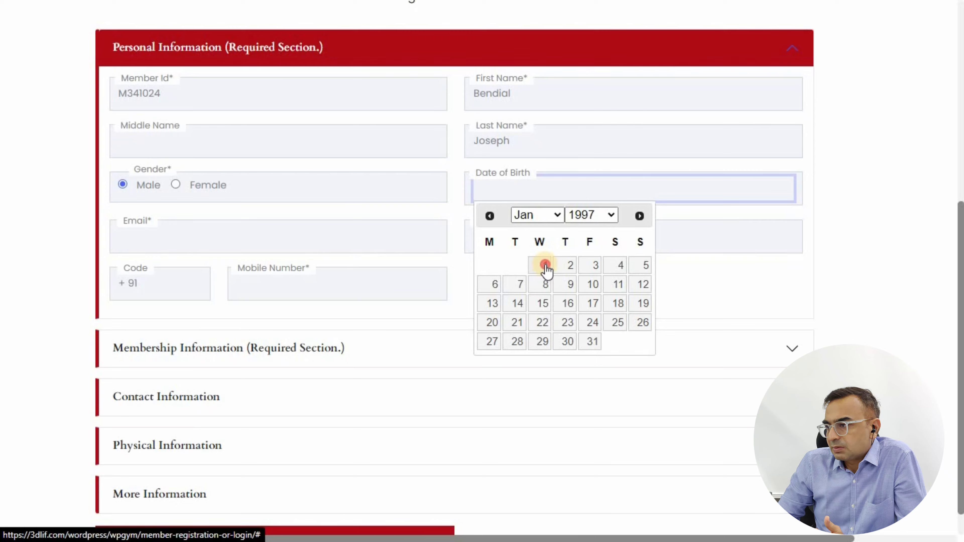
click(341, 290)
click(330, 319)
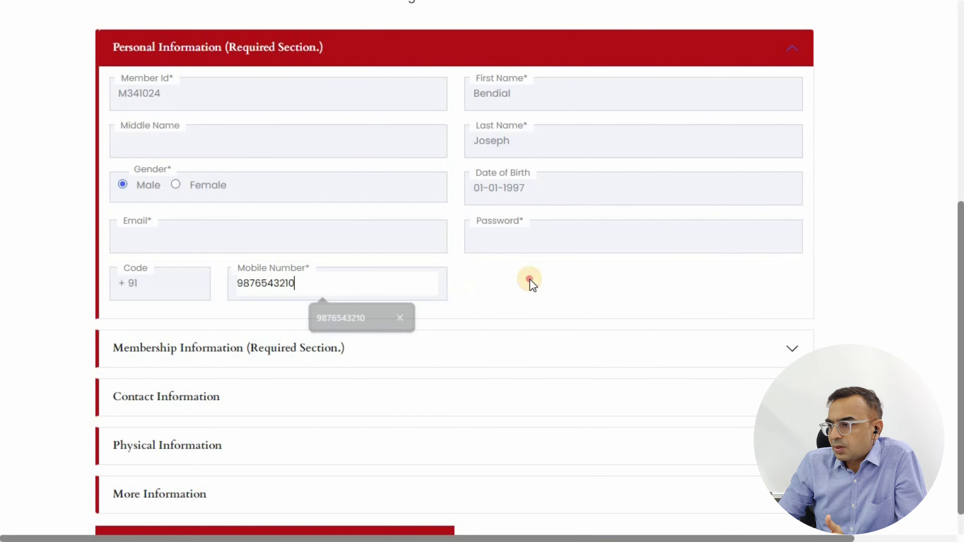
- Choose Zumba Monthly Membership with Monthly($100) instalments
scroll(497, 276, down, 1)
click(347, 315)
click(198, 300)
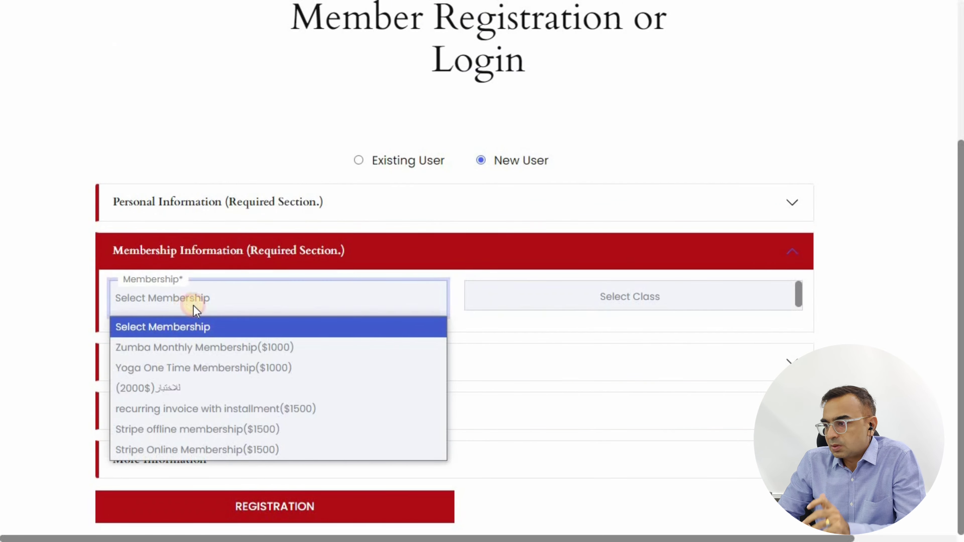
click(180, 355)
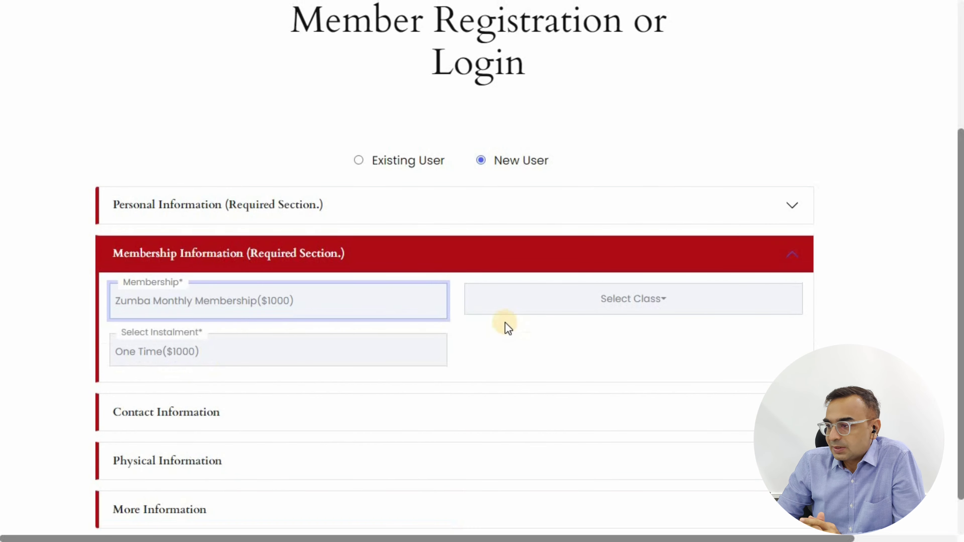
scroll(379, 315, down, 1)
click(232, 302)
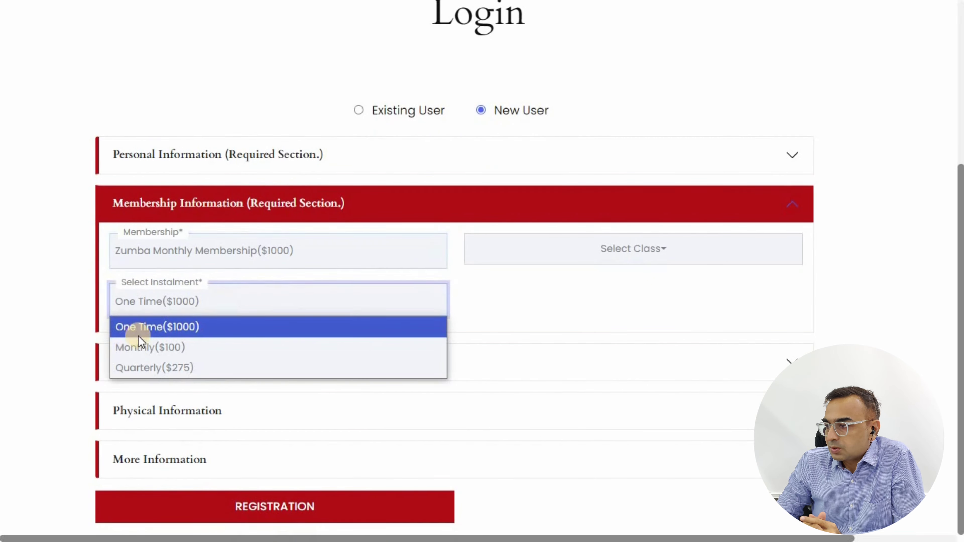
click(167, 352)
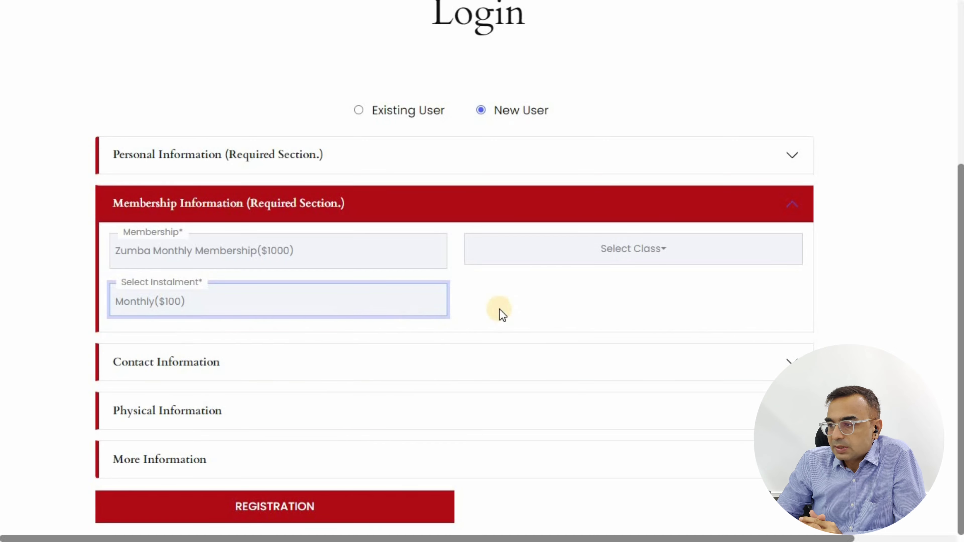
- Submit the registration, review the Zumba payment page and its email note, then choose Pay by Stripe
click(255, 508)
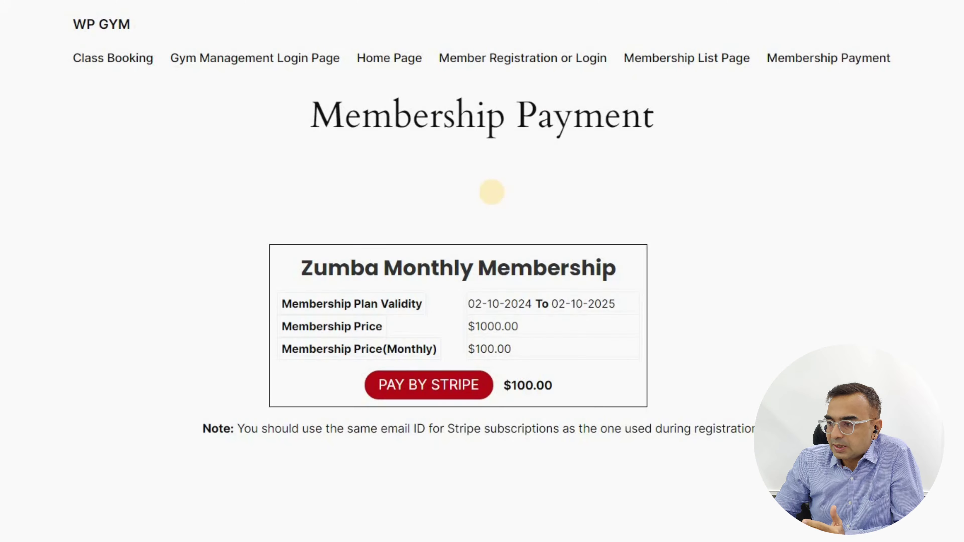
drag(302, 268, 686, 270)
click(688, 269)
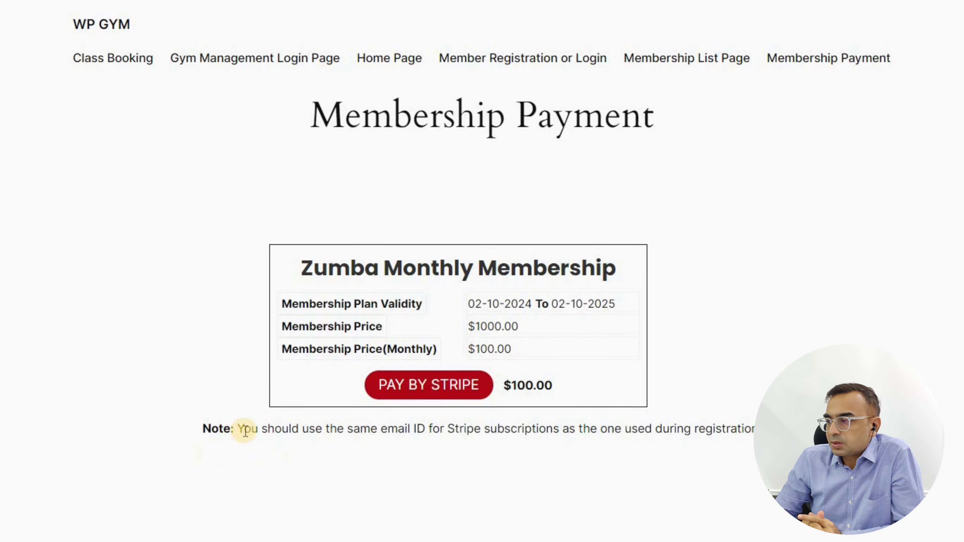
drag(245, 429, 756, 429)
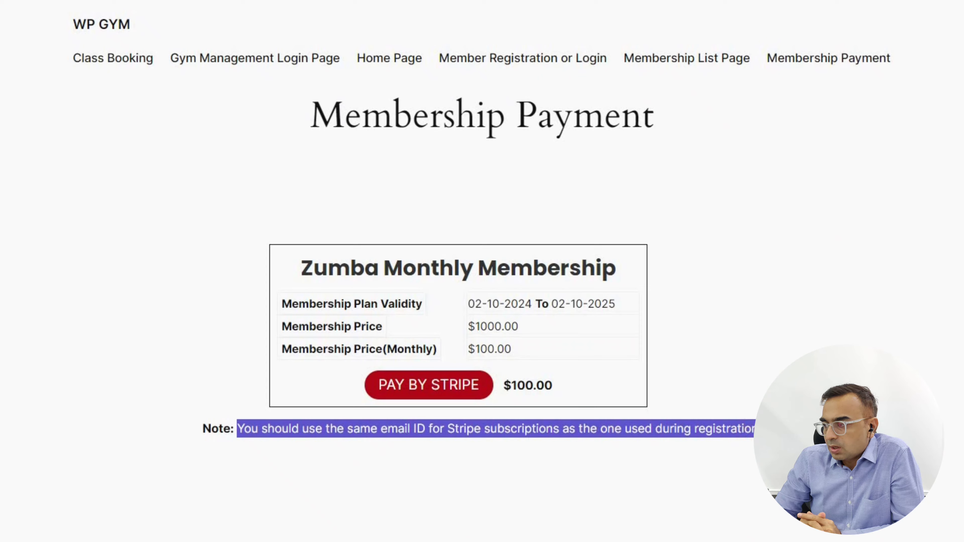
click(756, 429)
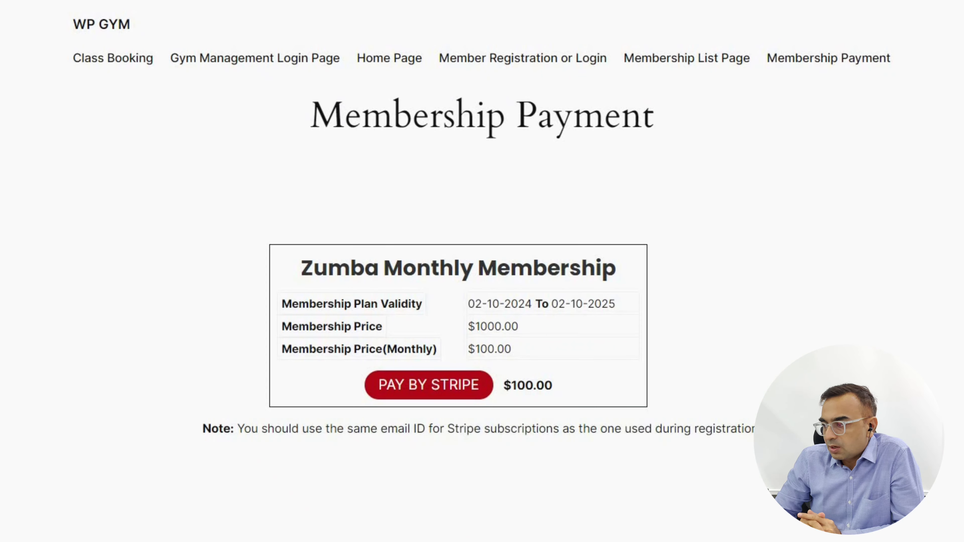
click(421, 388)
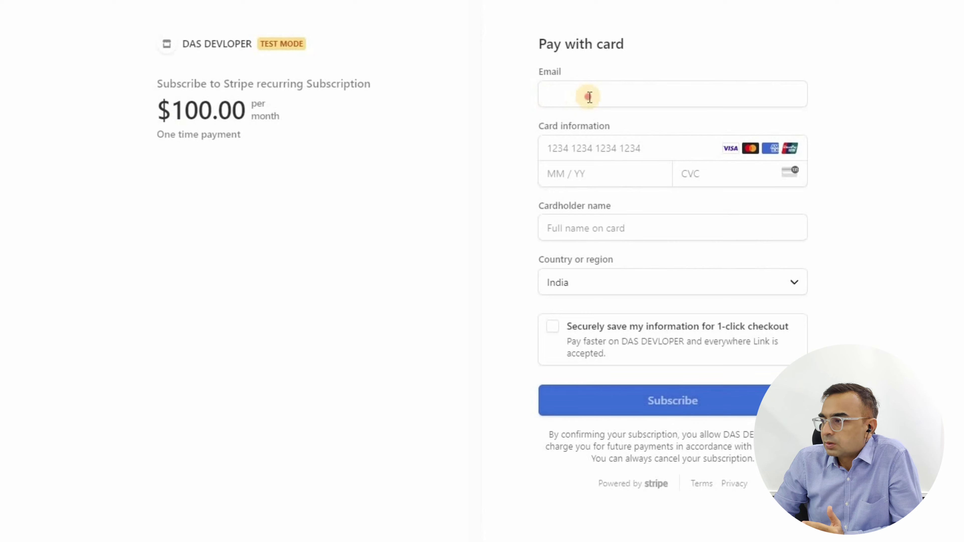
- Fill in the payer's email, card details and cardholder name in Stripe Checkout
click(584, 94)
click(631, 129)
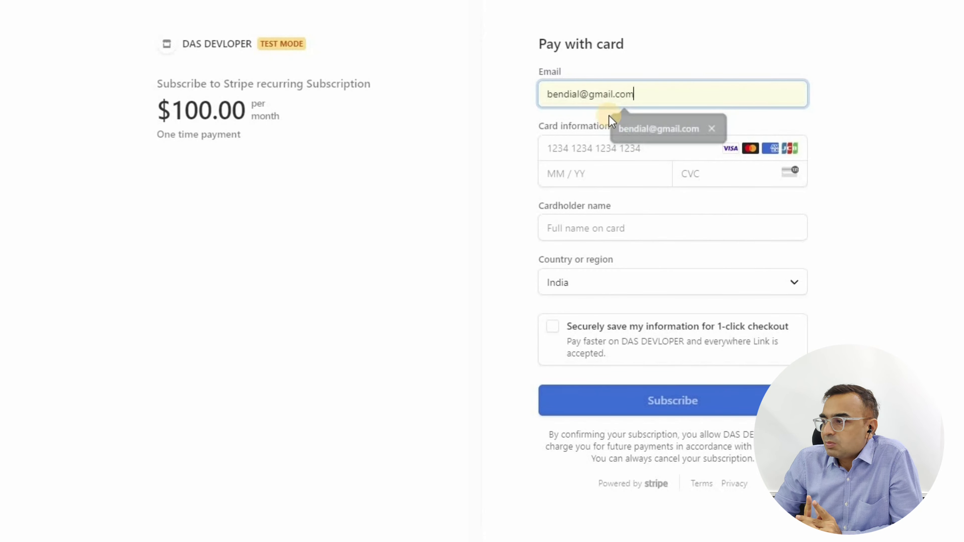
click(579, 148)
text(4111 1111 1111 11)
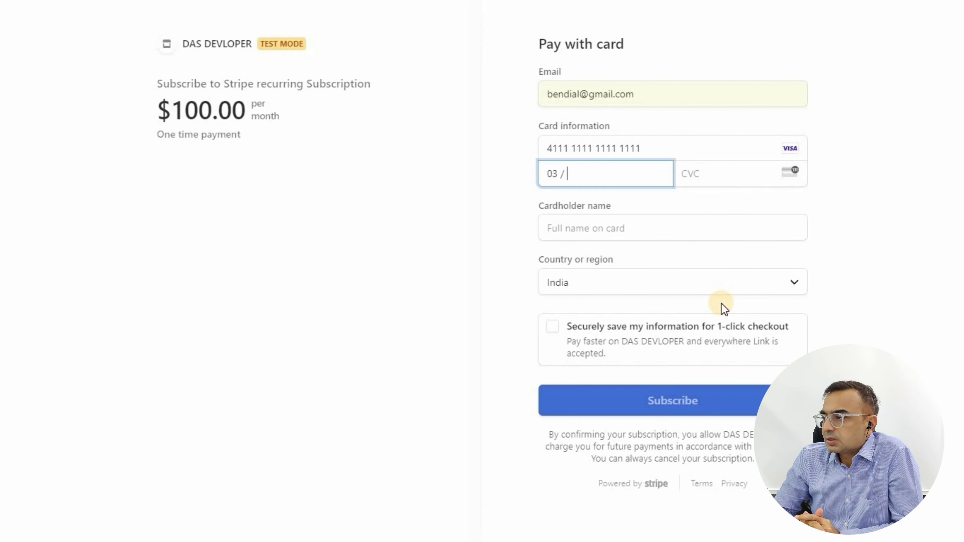
text(1)
text(123)
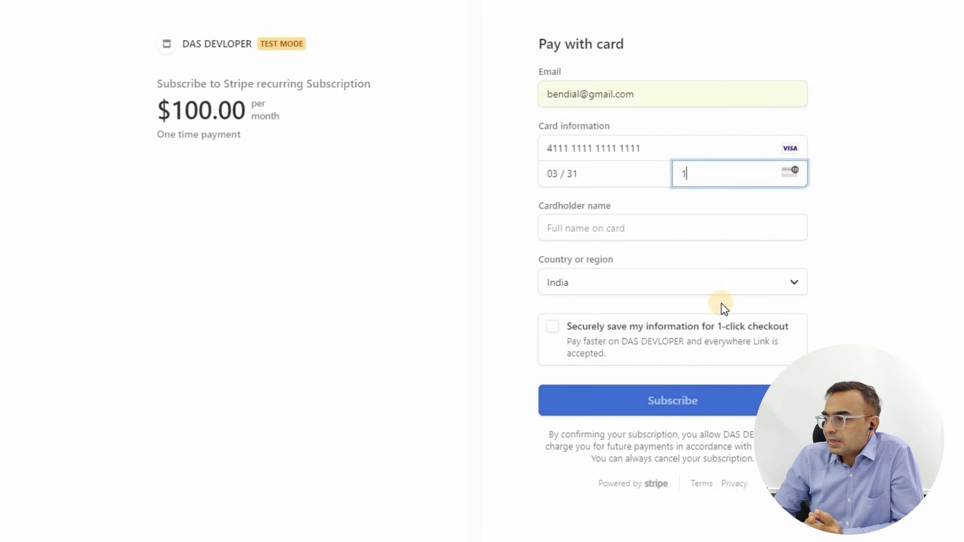
click(624, 231)
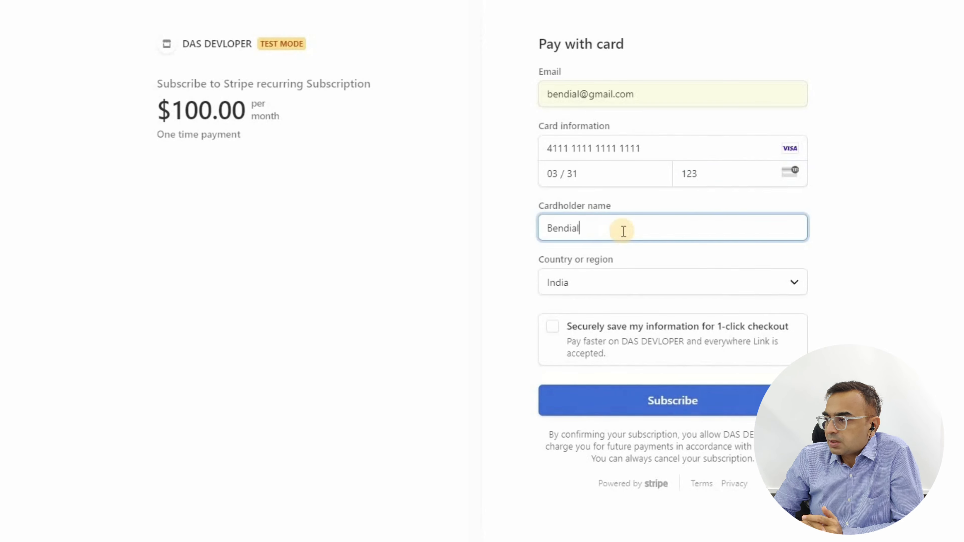
click(521, 298)
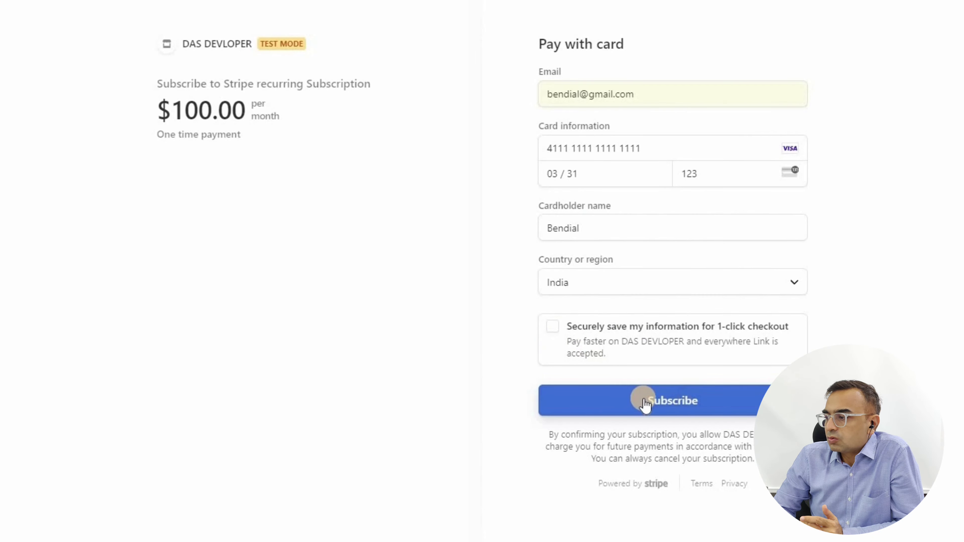
- Subscribe at $100.00 per month, decline saving the card, and review the confirmation
click(668, 402)
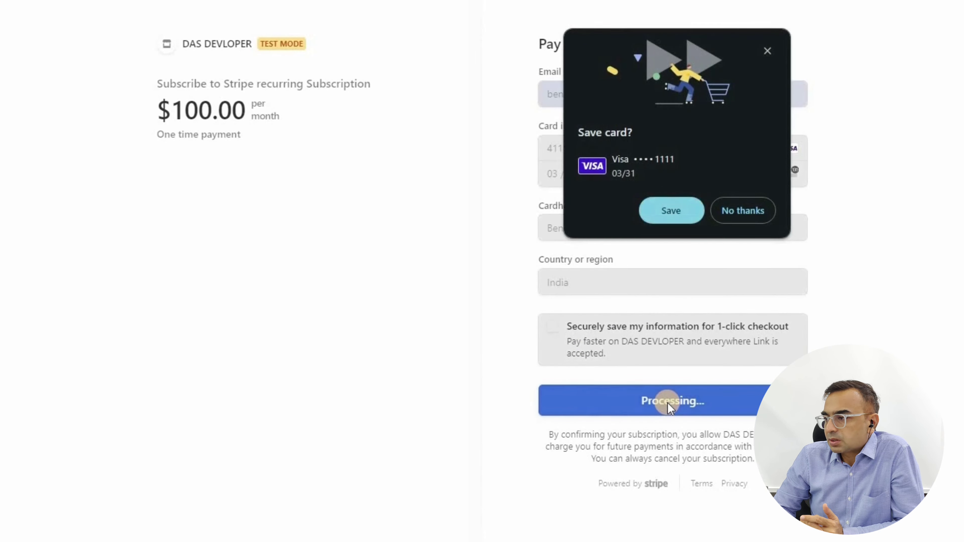
click(734, 210)
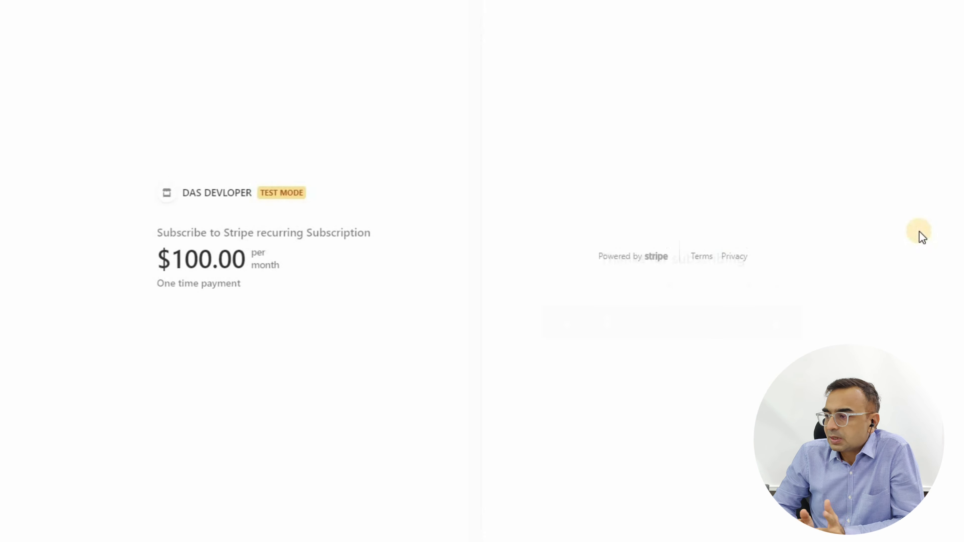
drag(599, 211, 771, 237)
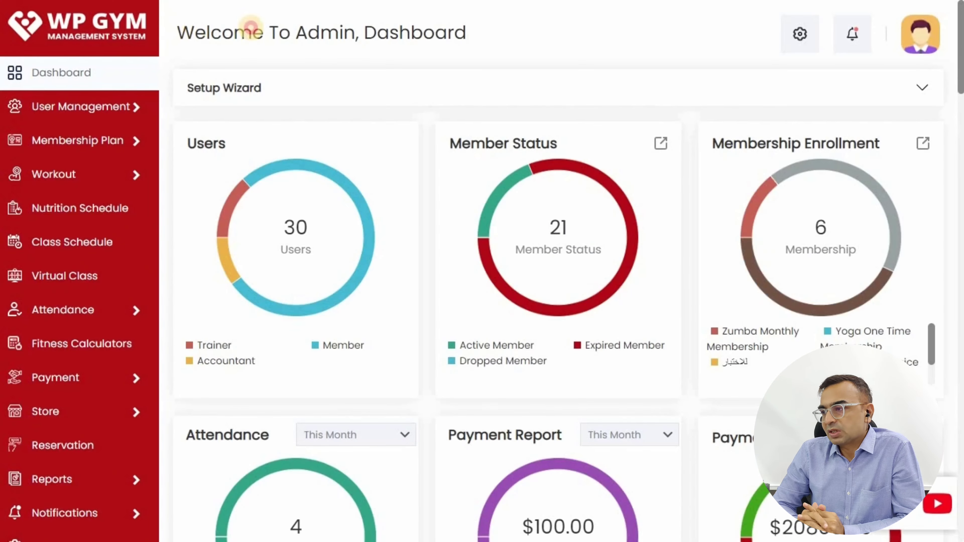
- Search the Members list for the new member and open their profile
drag(252, 30, 501, 36)
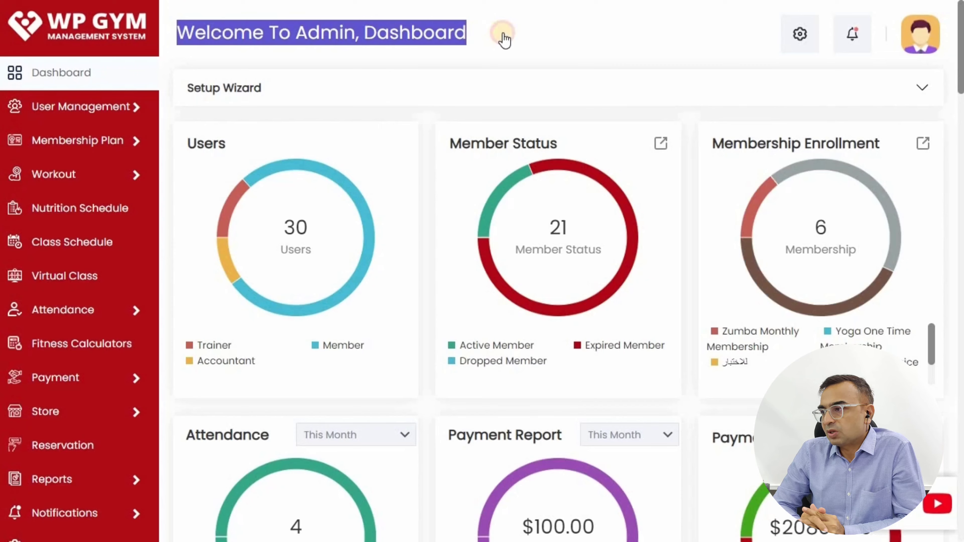
click(544, 58)
click(74, 117)
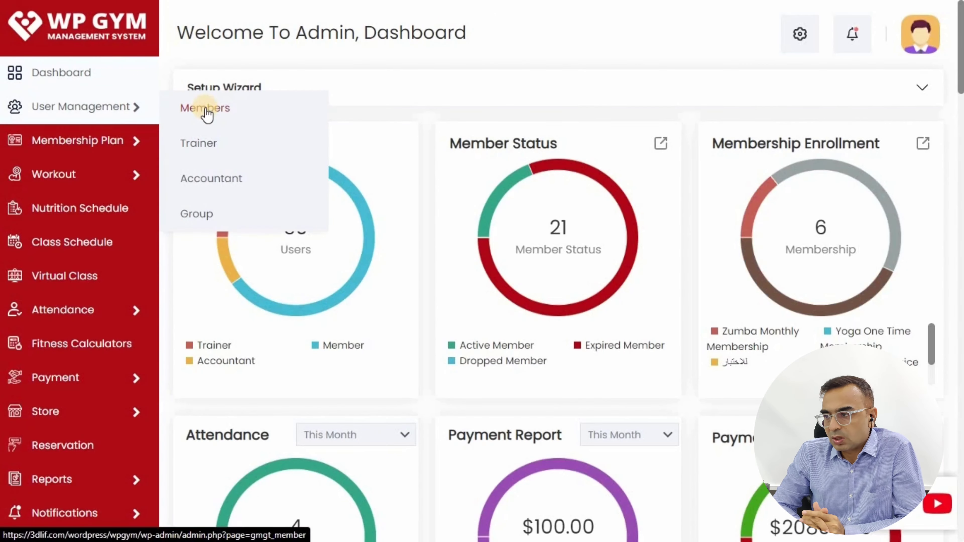
click(205, 109)
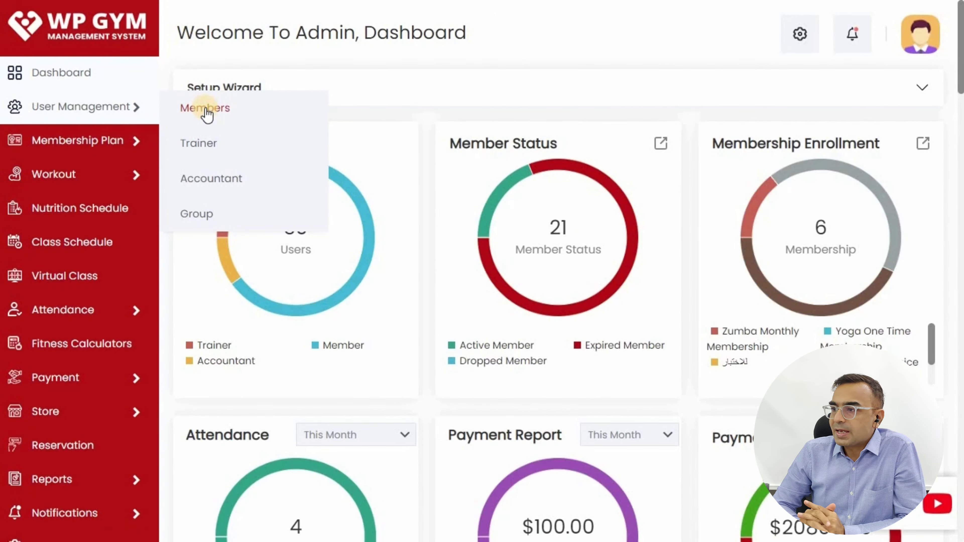
text(bendi)
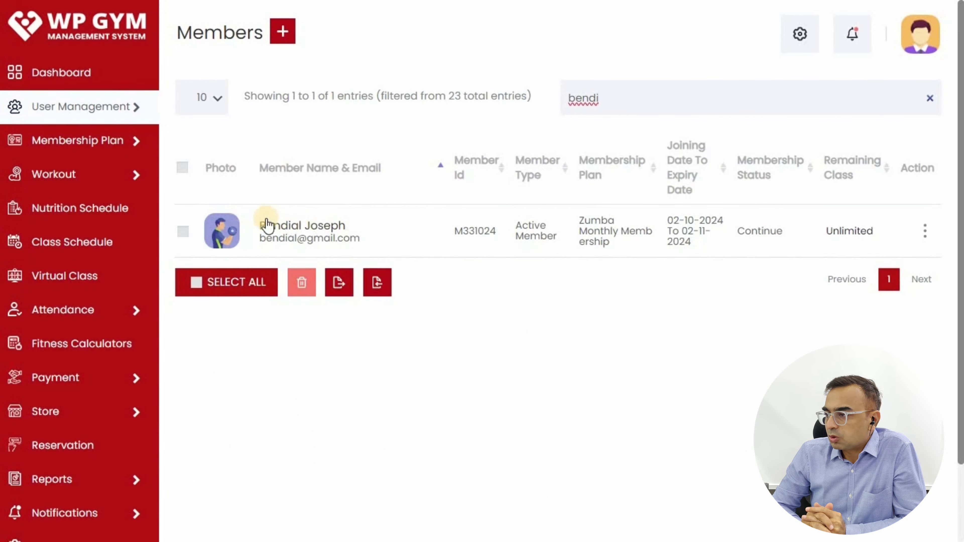
click(289, 225)
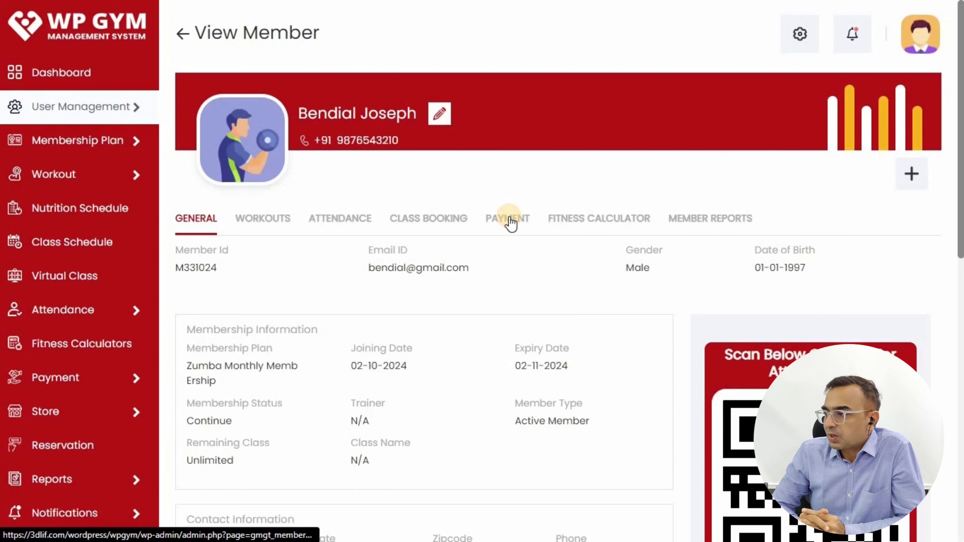
- View the member's payment records showing the $100.00 Zumba invoice as Fully Paid
click(503, 218)
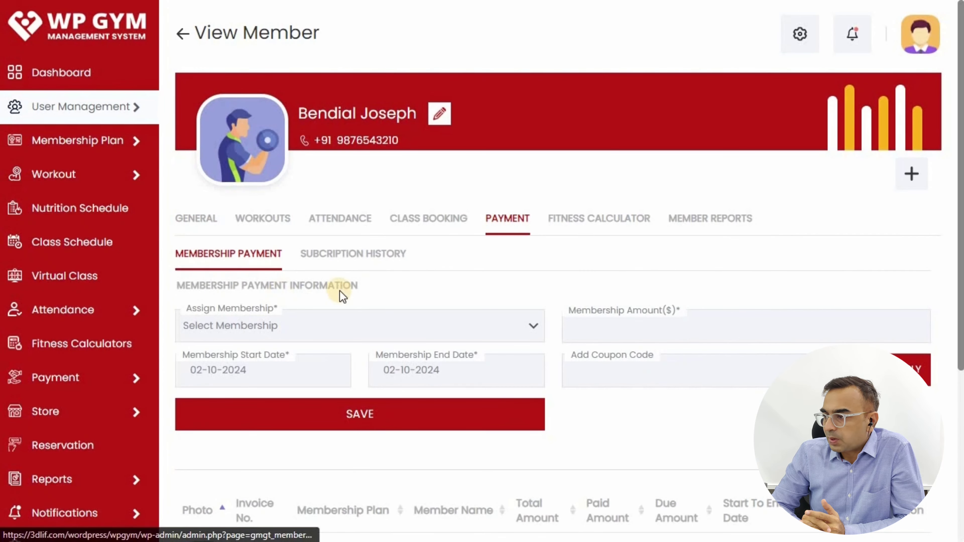
scroll(231, 336, down, 5)
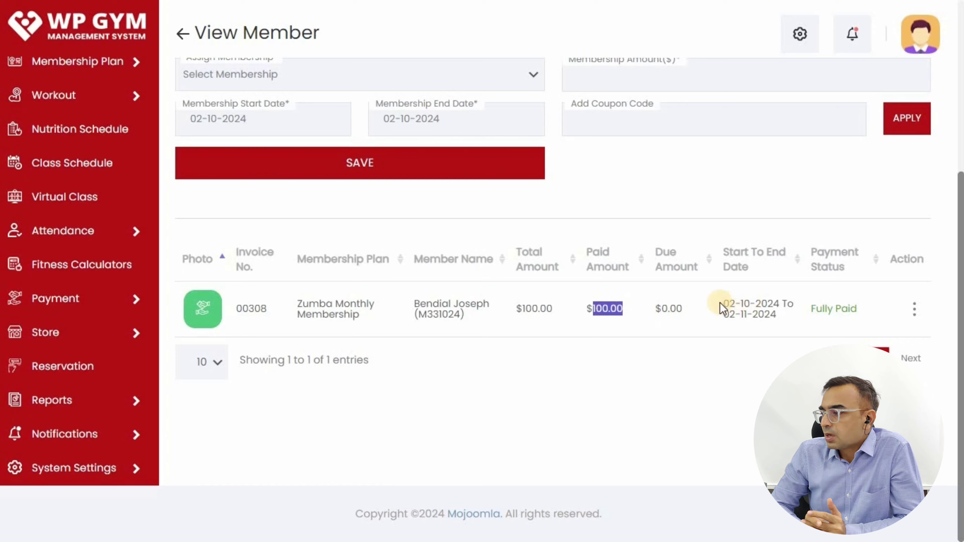
drag(720, 308, 781, 319)
click(914, 309)
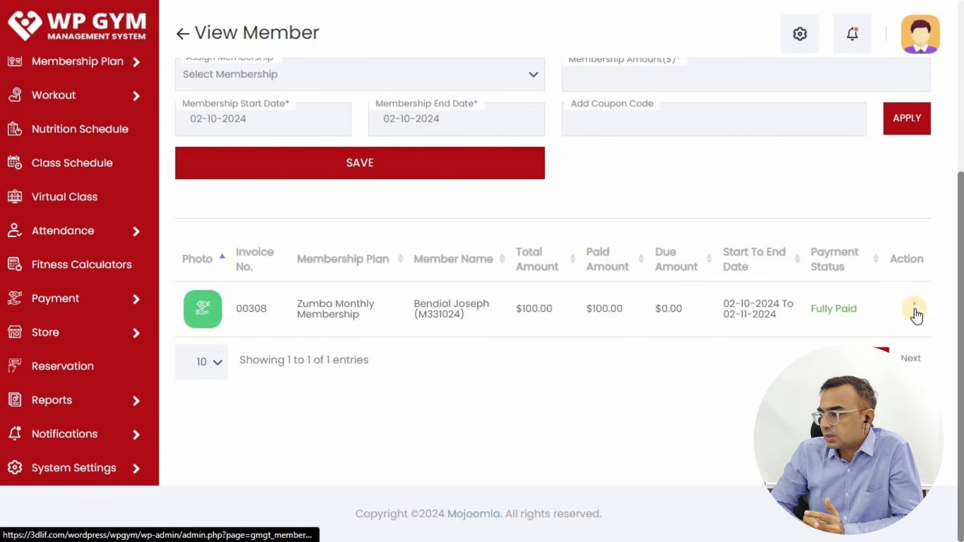
scroll(291, 303, up, 5)
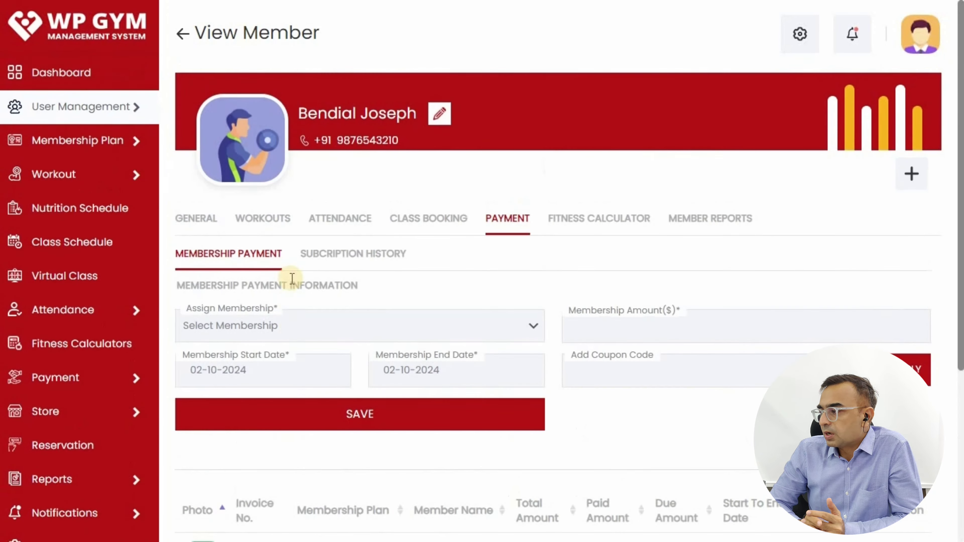
- Confirm the Zumba Monthly Membership subscription is Active, then return to the Membership Payment invoices
click(348, 255)
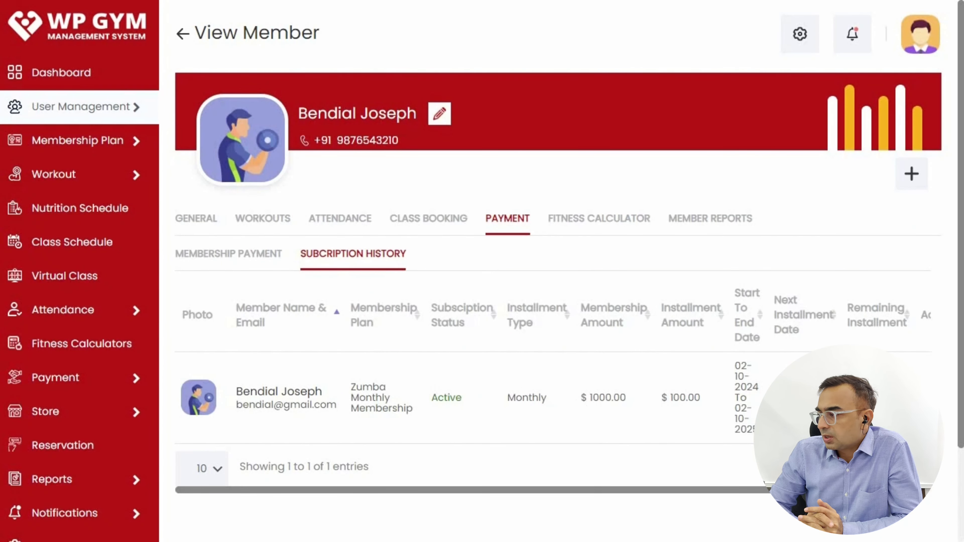
scroll(474, 391, right, 2)
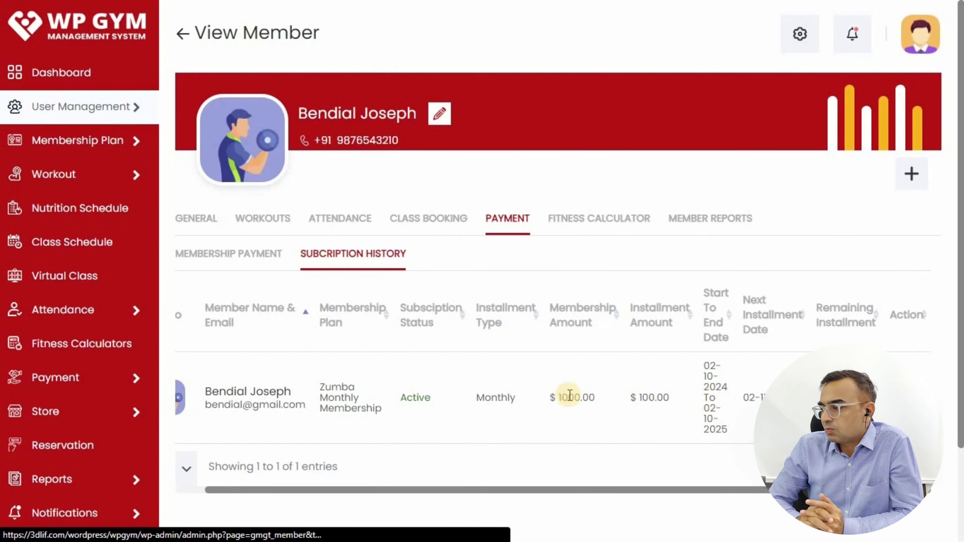
click(221, 253)
scroll(387, 339, down, 5)
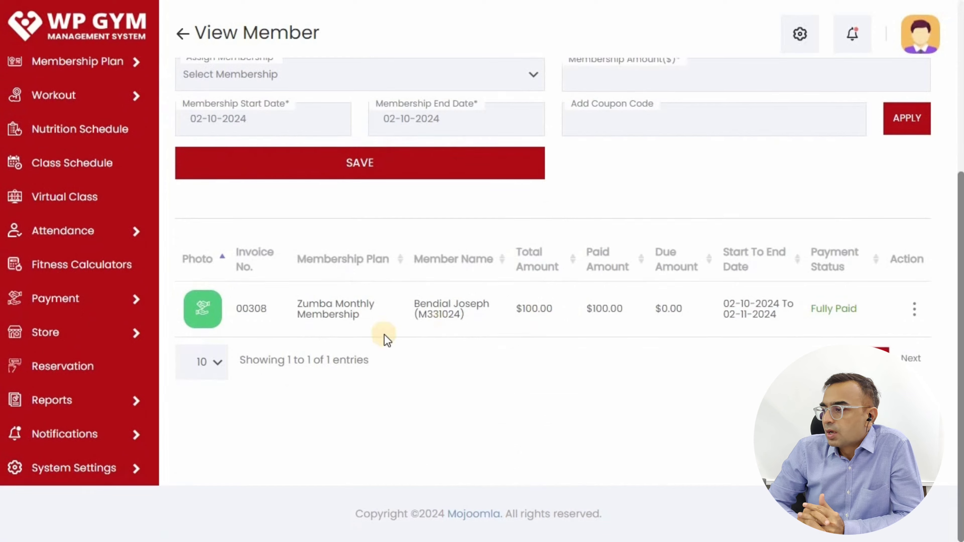
- View the Zumba invoice and check its $100.00 Stripe payment, payment ID and Fully Paid status
click(914, 310)
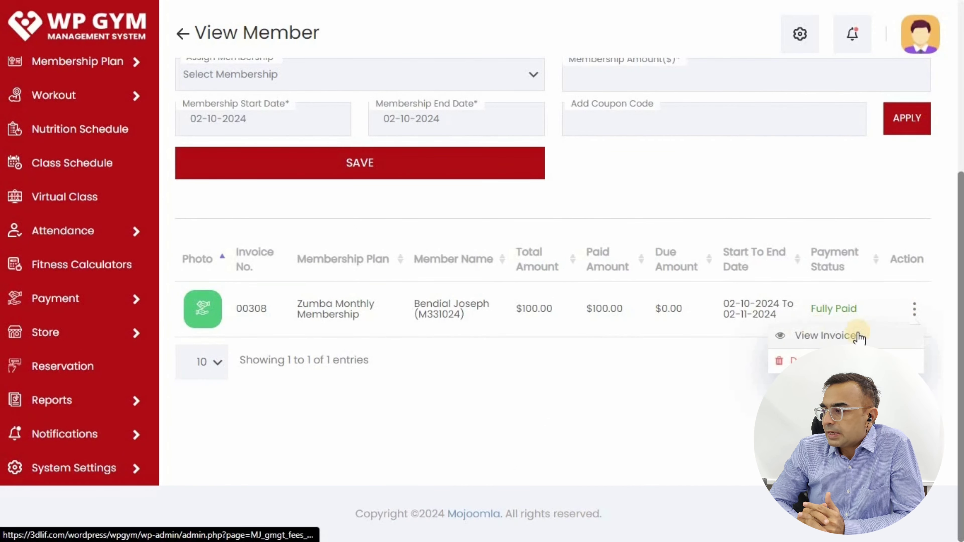
click(817, 335)
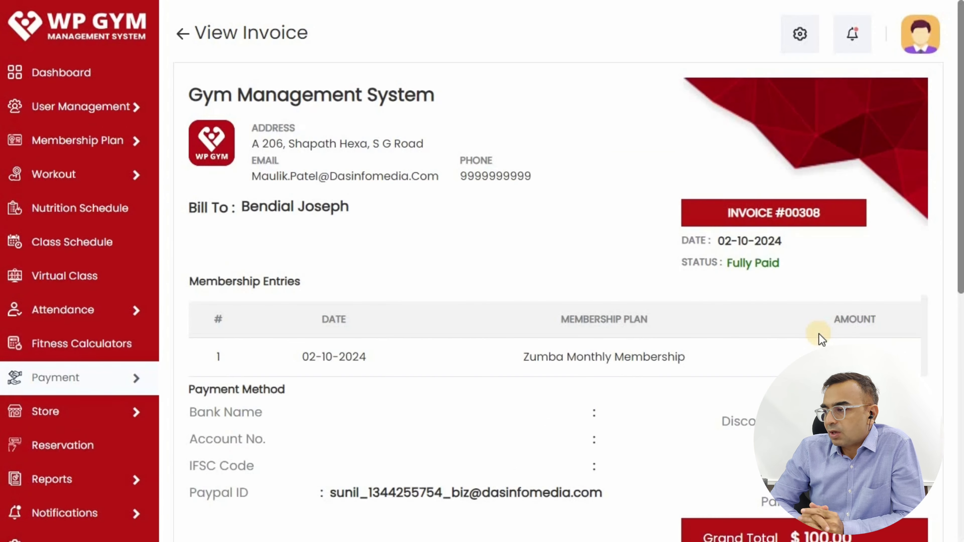
scroll(428, 208, down, 5)
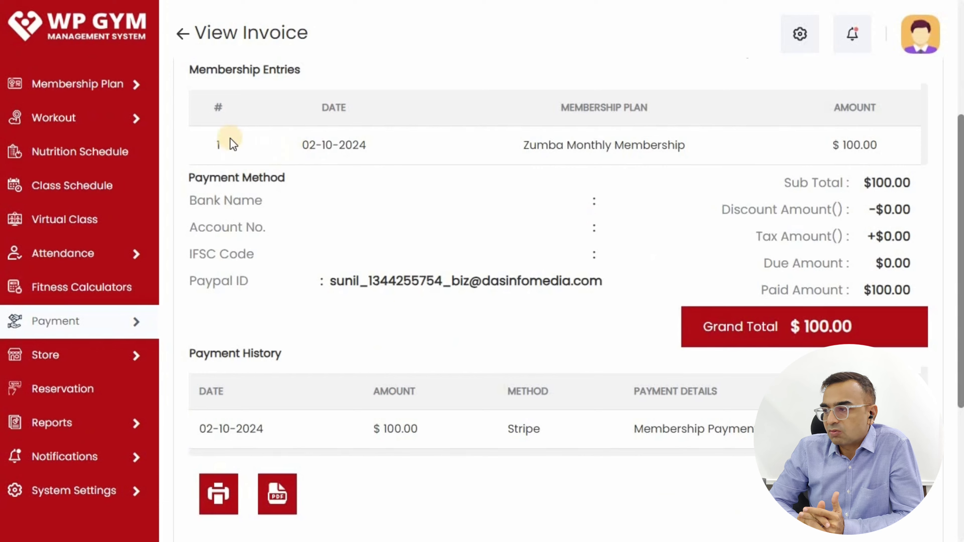
drag(213, 144, 624, 144)
click(440, 283)
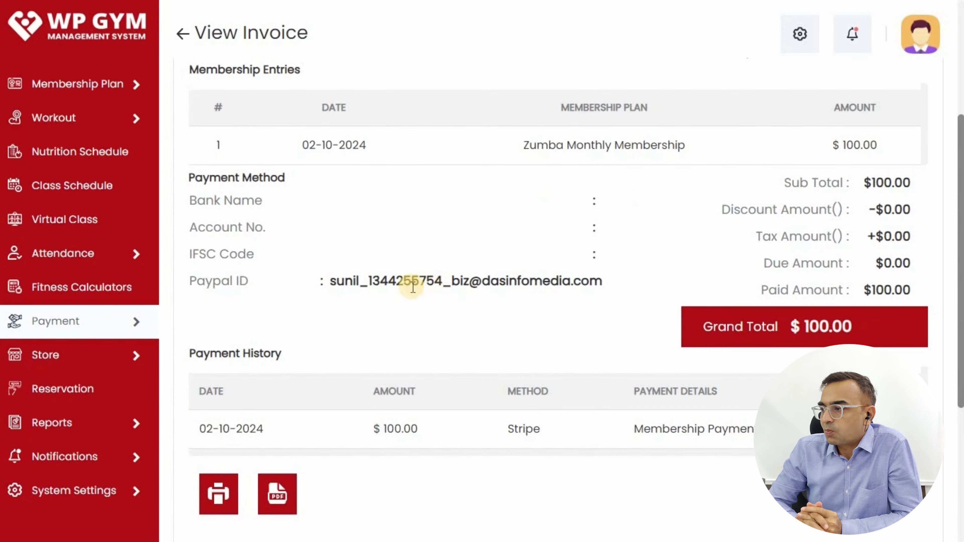
drag(388, 284, 577, 330)
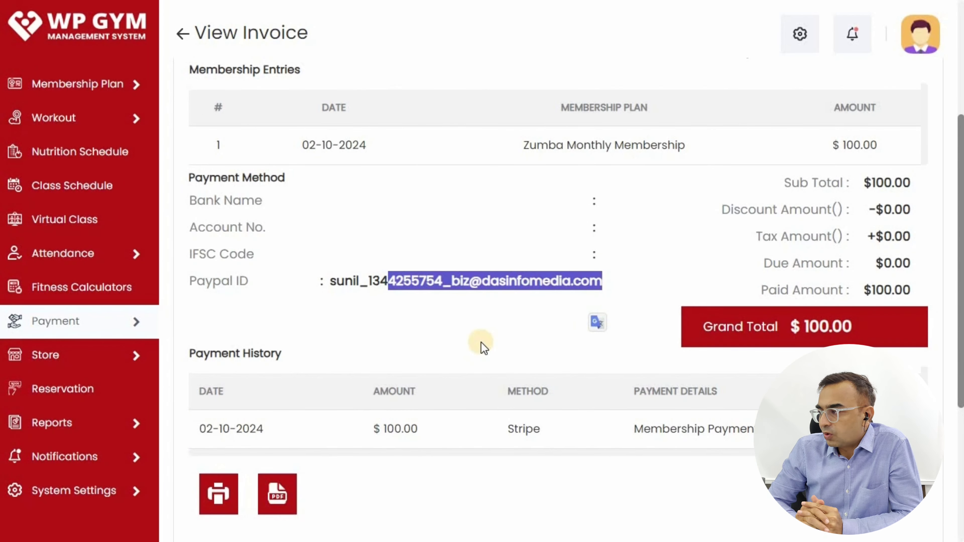
click(645, 423)
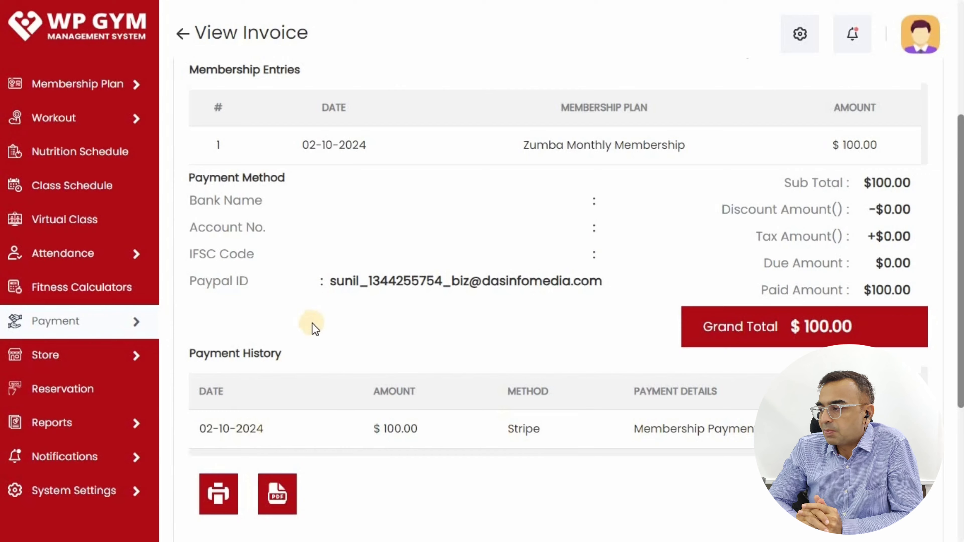
scroll(312, 327, down, 3)
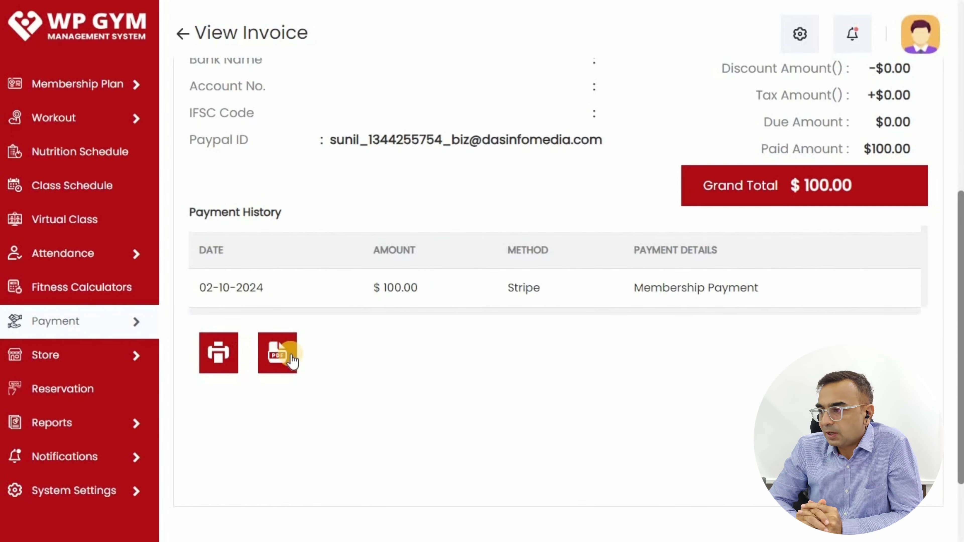
scroll(45, 144, up, 7)
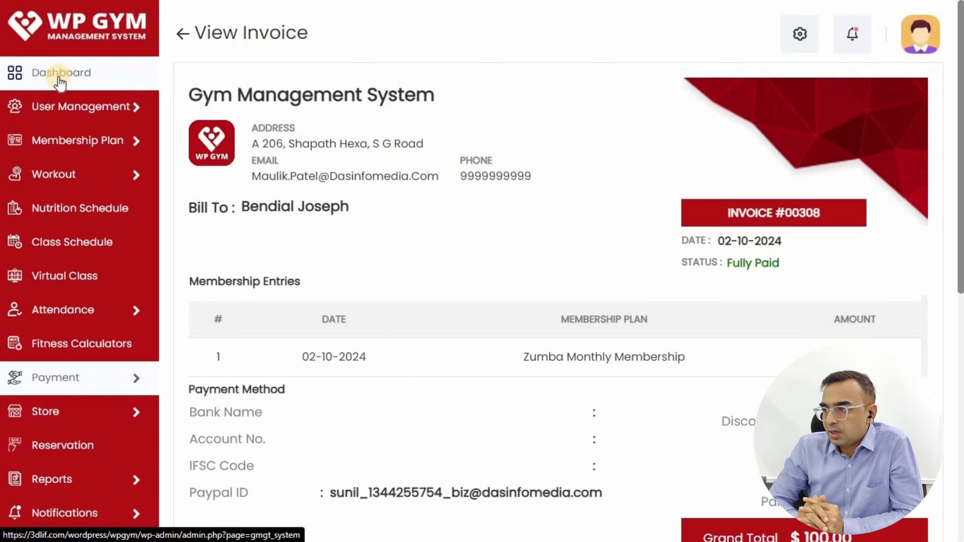
- Go back to the admin dashboard from the sidebar
click(61, 74)
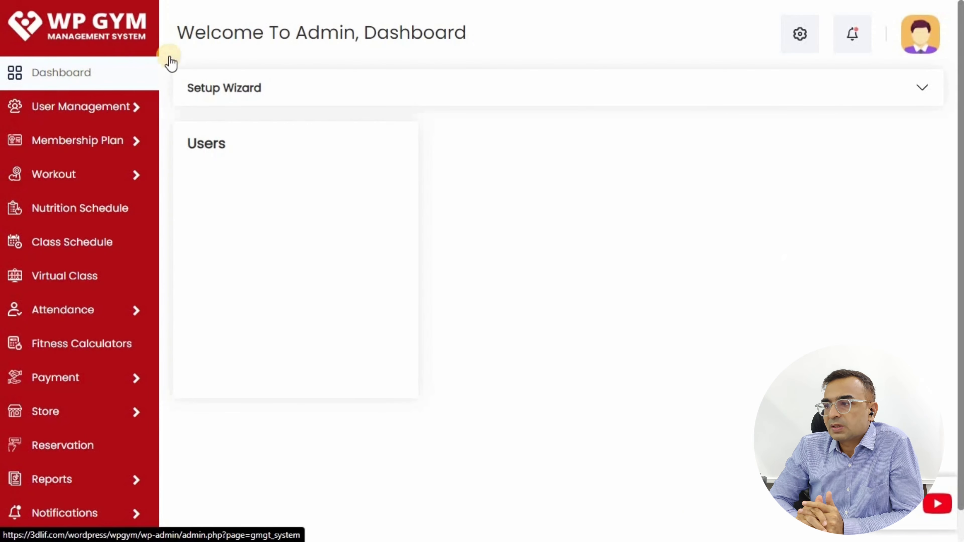